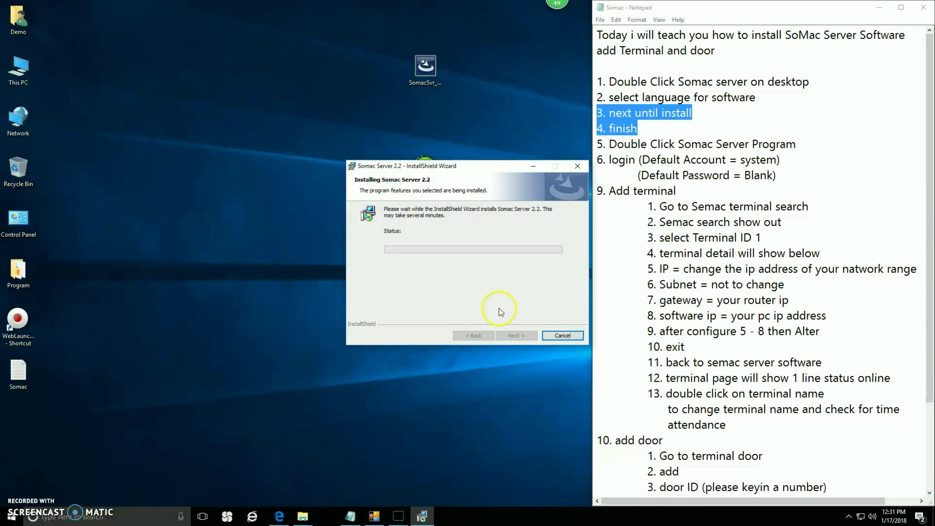
# Let the Somac Server 2.2 installer past the 360 security prompt with reminders turned off, and finish the installation wizard.
pyautogui.moveTo(486, 167); pyautogui.dragTo(424, 167)
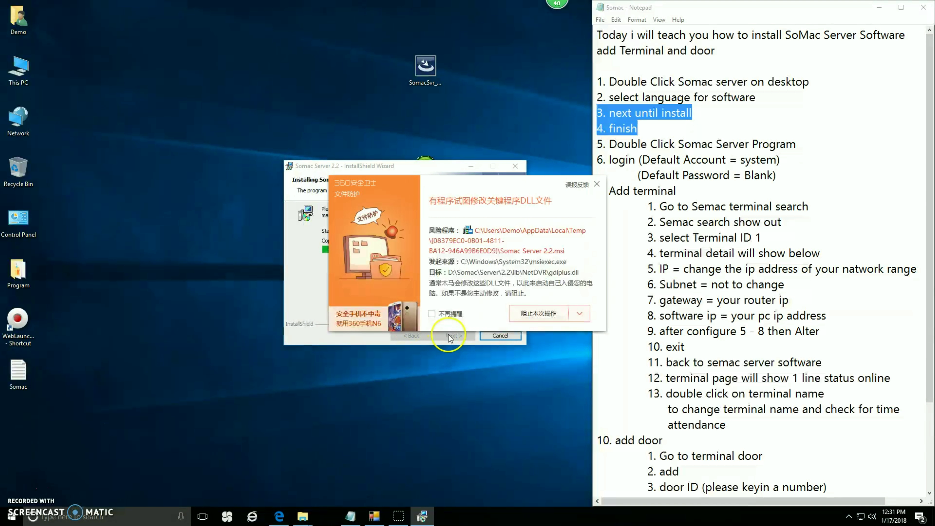
pyautogui.click(432, 314)
pyautogui.click(579, 313)
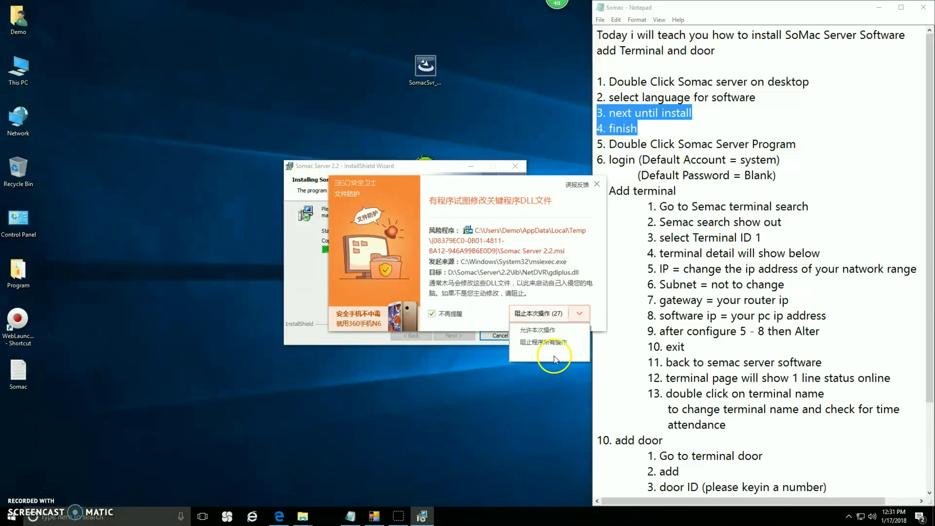
pyautogui.click(551, 355)
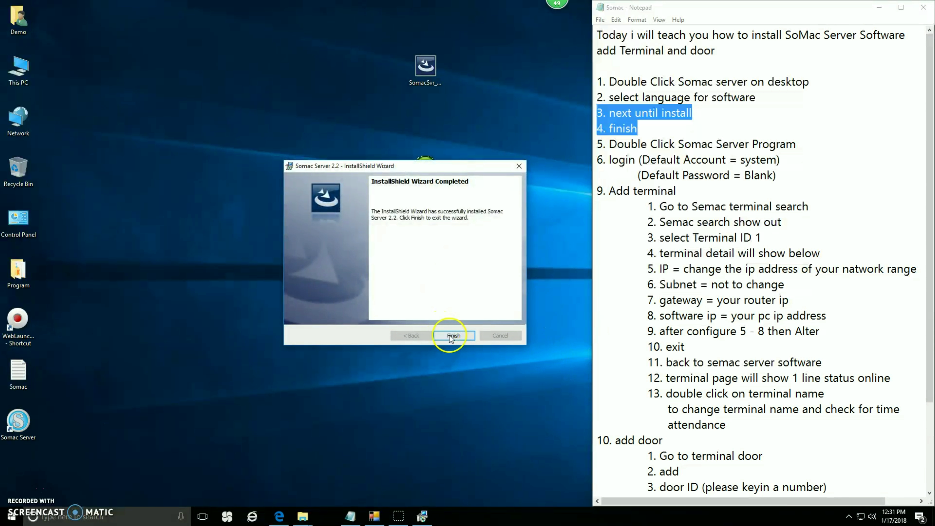
pyautogui.click(454, 336)
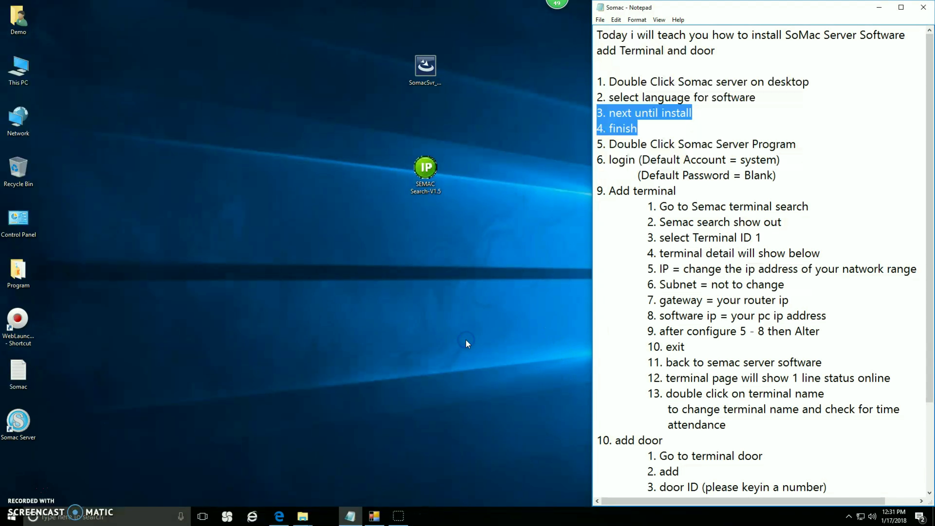
# Move the Somac Server shortcut to the middle of the desktop and launch the program from it.
pyautogui.moveTo(605, 149); pyautogui.dragTo(801, 148)
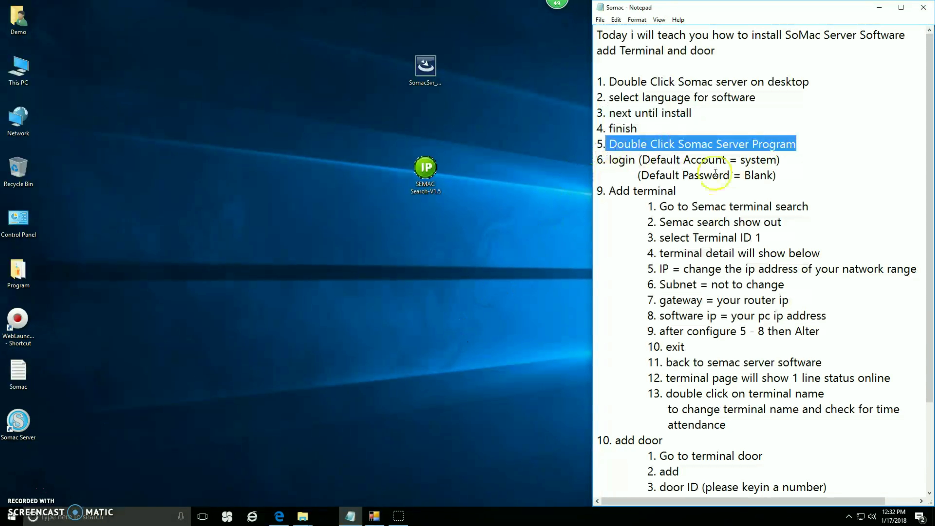
pyautogui.doubleClick(23, 423)
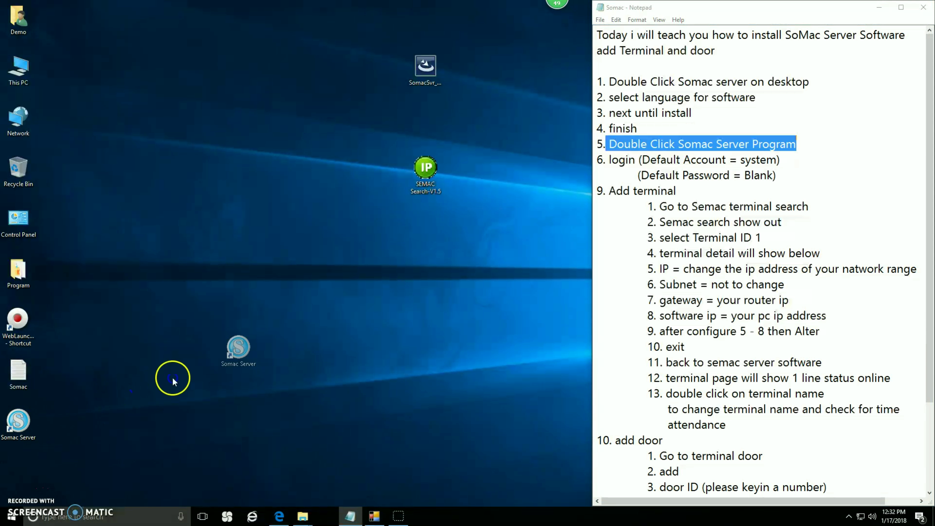
pyautogui.moveTo(173, 383); pyautogui.dragTo(316, 221)
pyautogui.moveTo(334, 181); pyautogui.dragTo(433, 333)
pyautogui.click(394, 326)
pyautogui.click(320, 221)
pyautogui.doubleClick(320, 221)
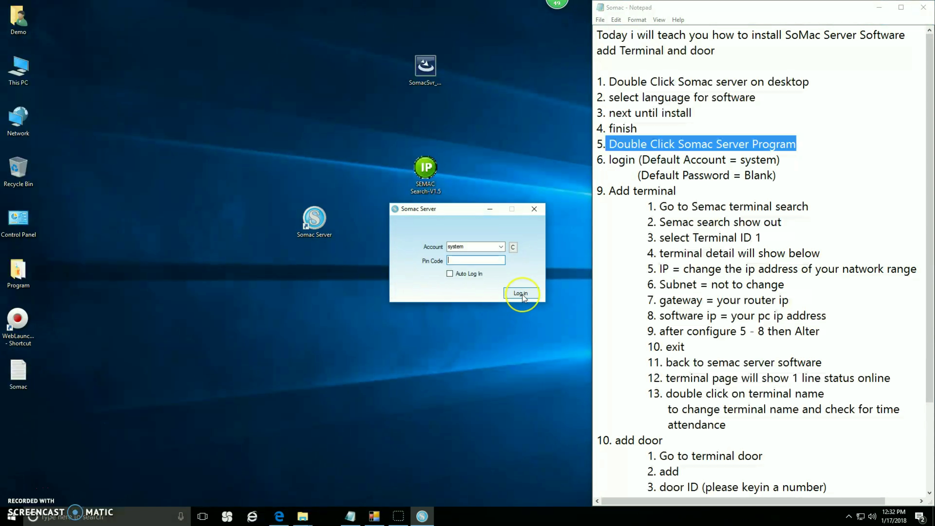
# Log in to Somac Server with the default system account and a blank pin code.
pyautogui.click(521, 294)
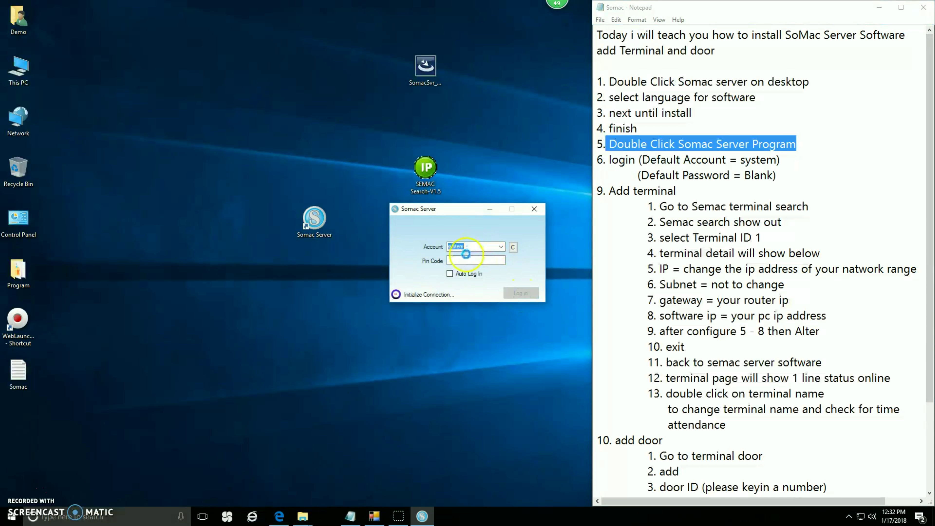
pyautogui.moveTo(704, 175); pyautogui.dragTo(613, 161)
pyautogui.moveTo(794, 174); pyautogui.dragTo(600, 158)
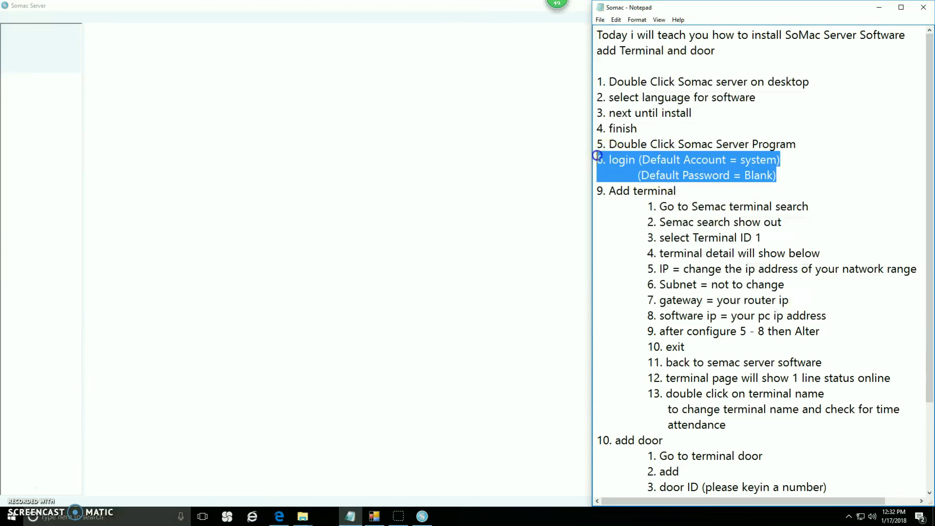
# Restore the Somac Server window, resize it to fill the area beside the notes, and minimise it.
pyautogui.doubleClick(506, 5)
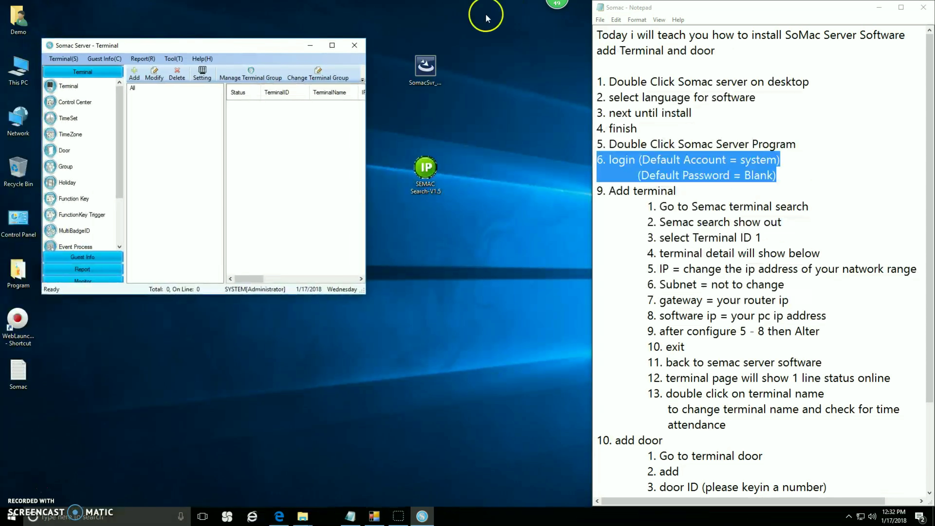
pyautogui.moveTo(263, 50); pyautogui.dragTo(224, 12)
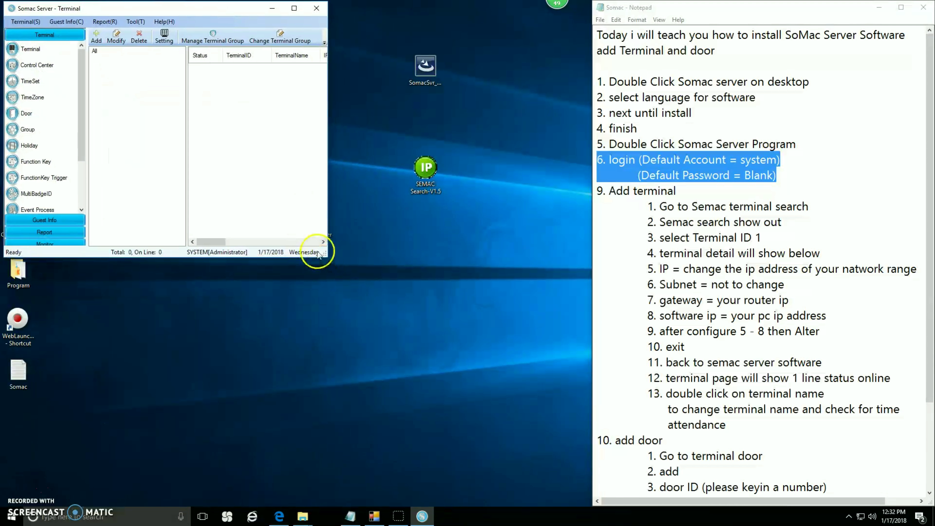
pyautogui.moveTo(325, 256); pyautogui.dragTo(586, 496)
pyautogui.click(534, 8)
# Launch the SEMAC Search V1.5 terminal search utility and place its window beside the notes.
pyautogui.moveTo(616, 192); pyautogui.dragTo(713, 193)
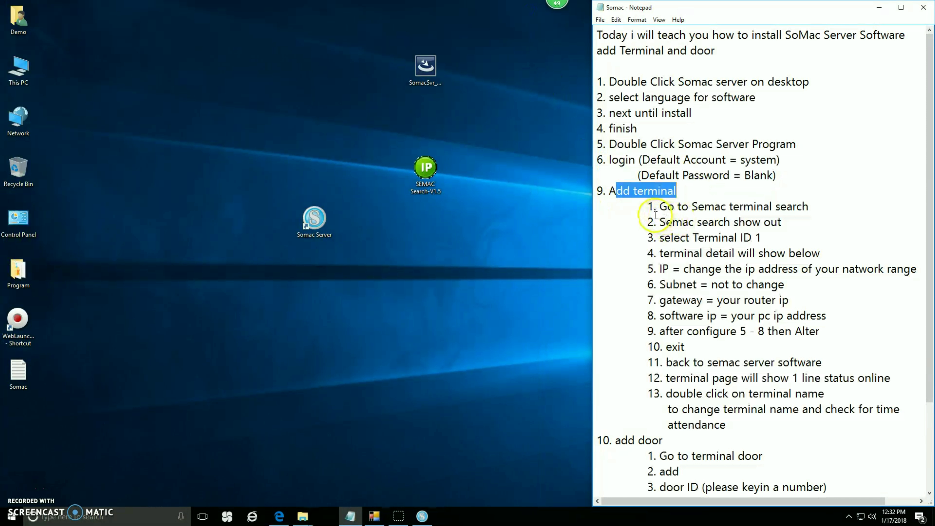
pyautogui.moveTo(659, 206); pyautogui.dragTo(832, 206)
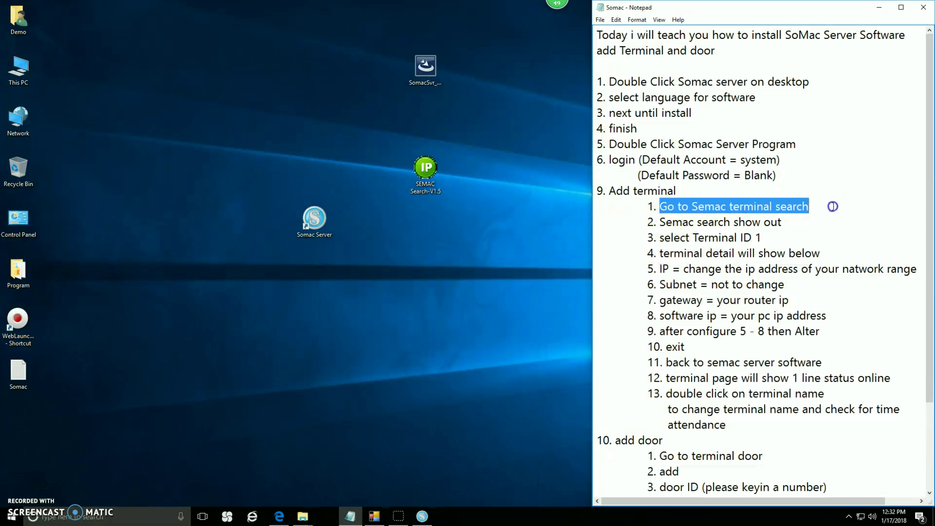
pyautogui.moveTo(699, 206); pyautogui.dragTo(796, 207)
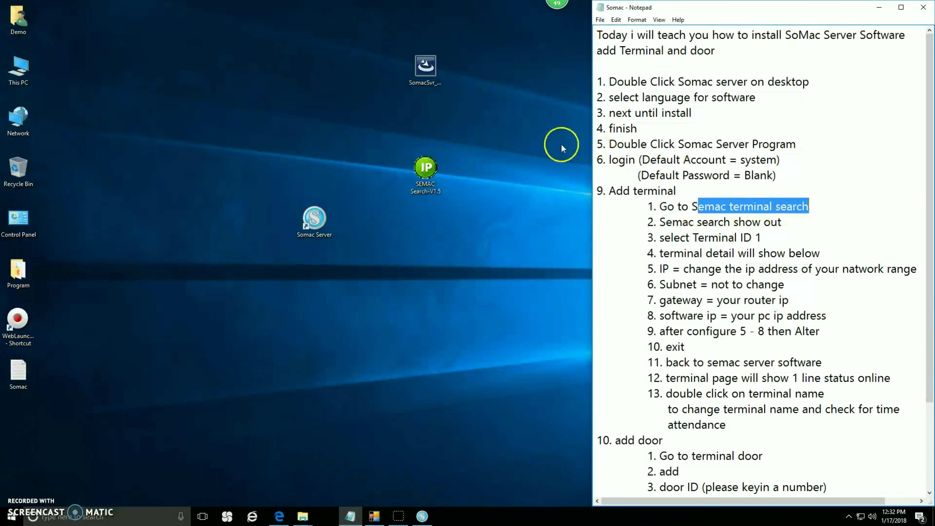
pyautogui.click(493, 107)
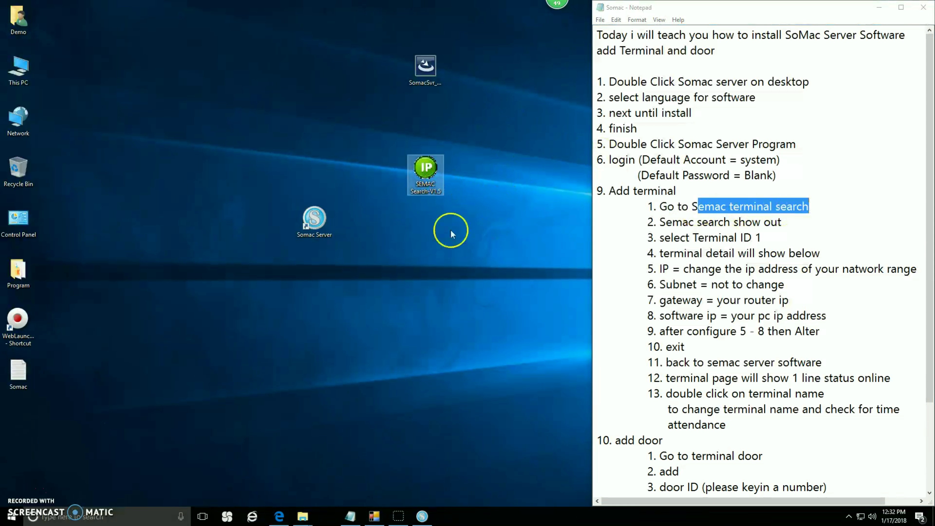
pyautogui.doubleClick(427, 168)
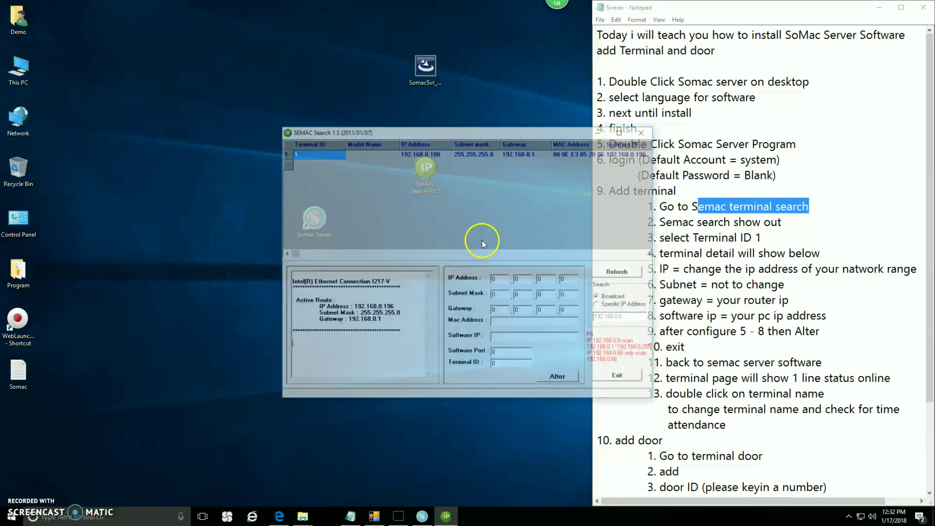
pyautogui.moveTo(523, 134); pyautogui.dragTo(421, 132)
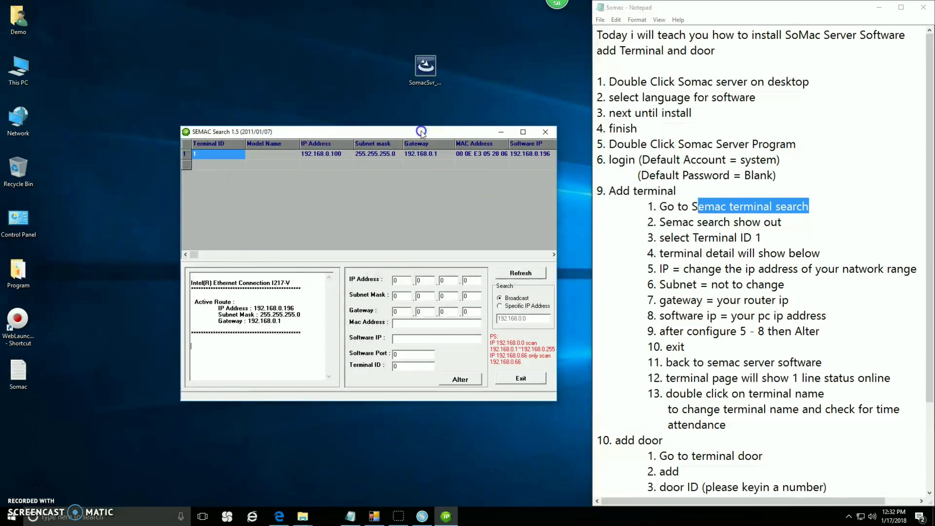
# Select Terminal ID 1 in the SEMAC Search list to load its network details.
pyautogui.moveTo(660, 223); pyautogui.dragTo(784, 224)
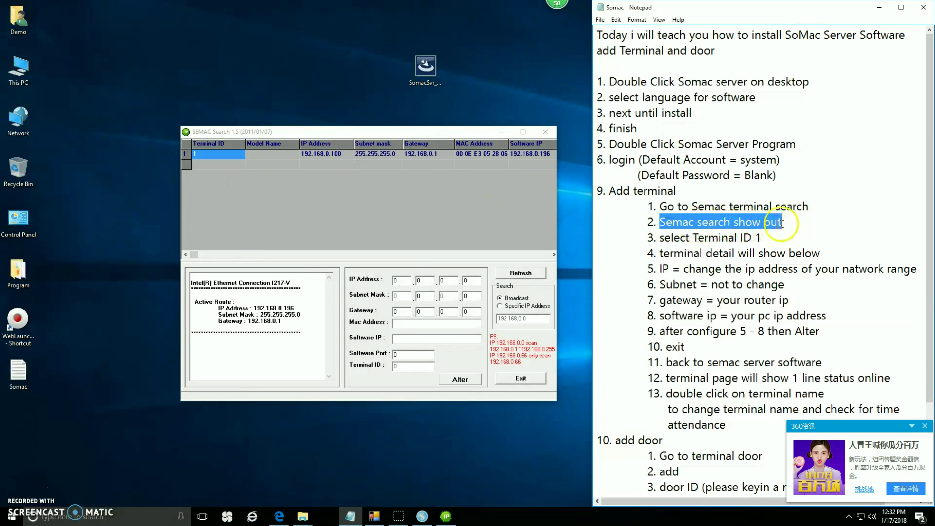
pyautogui.moveTo(660, 237); pyautogui.dragTo(773, 240)
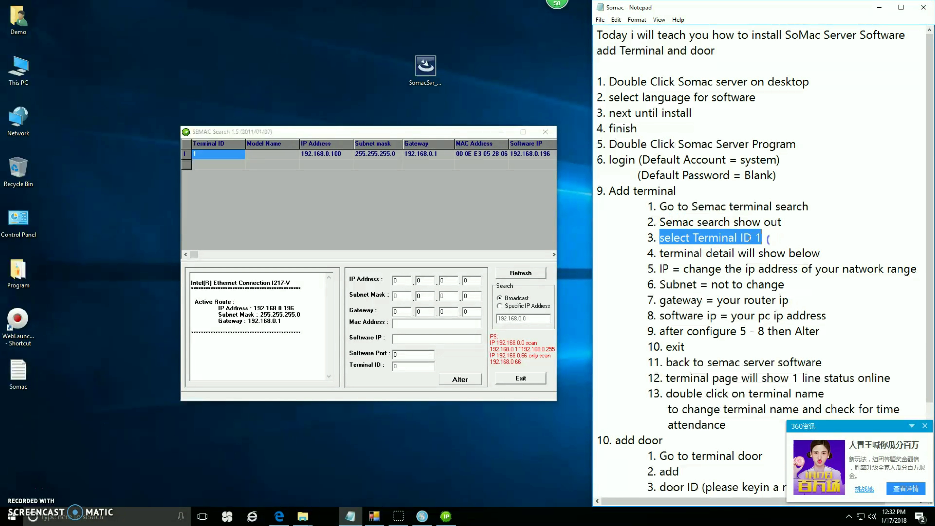
pyautogui.click(223, 154)
pyautogui.moveTo(663, 253); pyautogui.dragTo(820, 253)
pyautogui.click(354, 289)
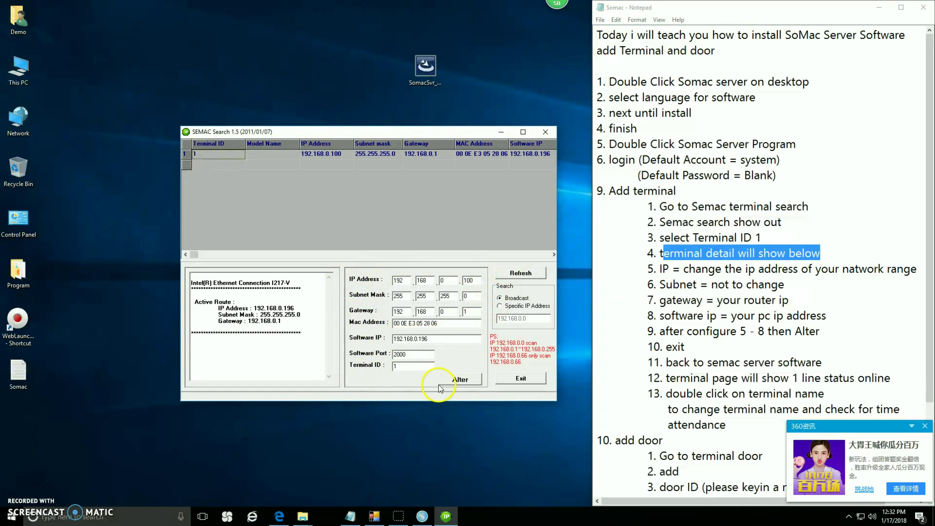
# Review the terminal's IP address, subnet mask and gateway fields against the instructions in the notes.
pyautogui.moveTo(660, 268); pyautogui.dragTo(917, 268)
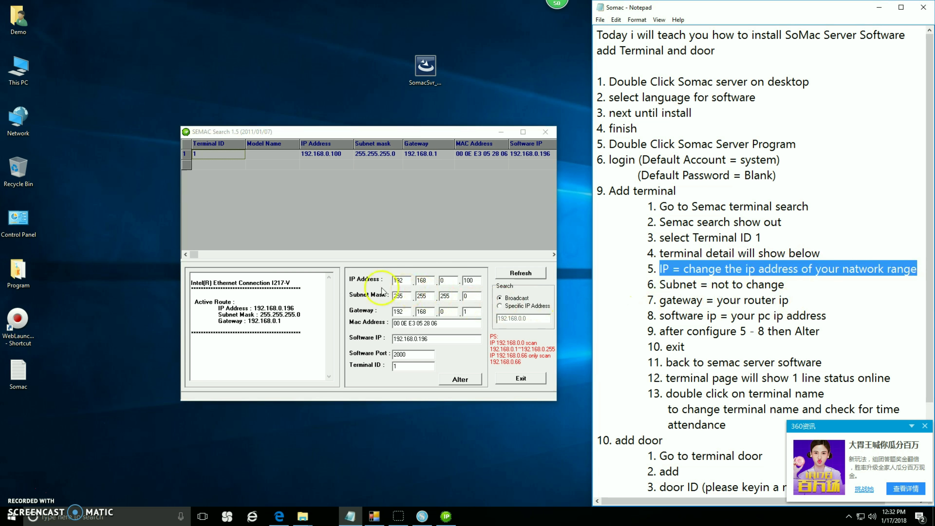
pyautogui.click(353, 281)
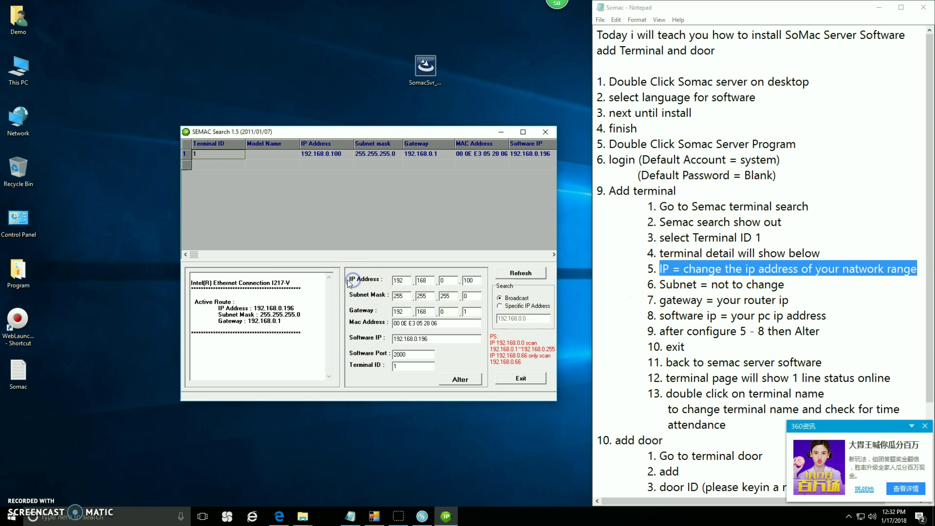
pyautogui.click(479, 279)
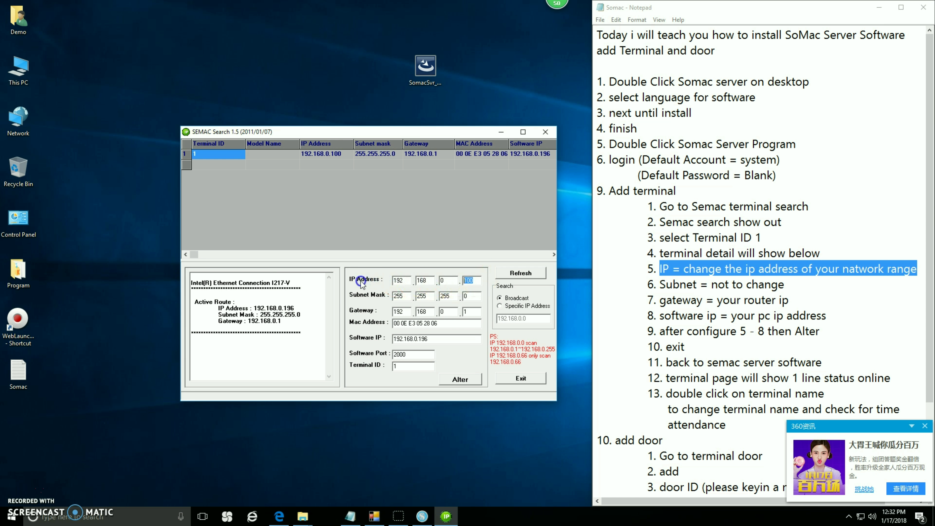
pyautogui.moveTo(654, 285); pyautogui.dragTo(807, 289)
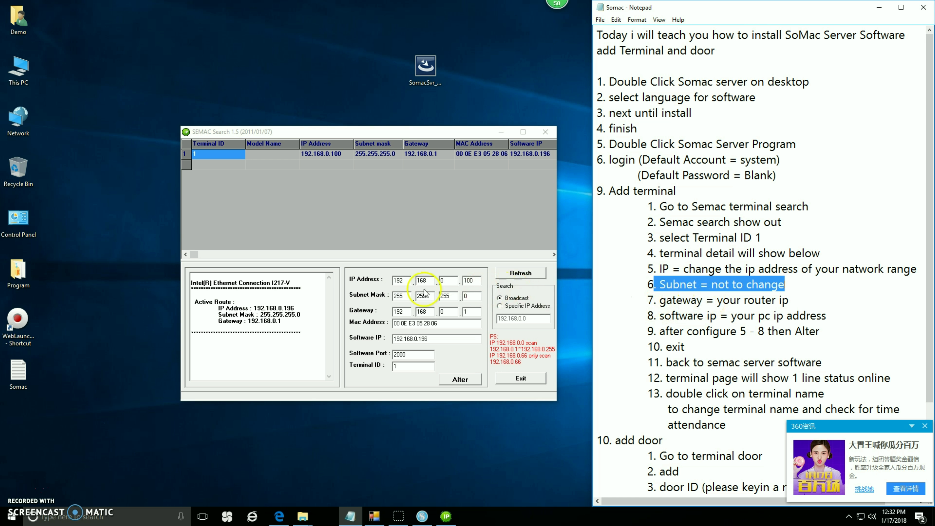
pyautogui.click(382, 297)
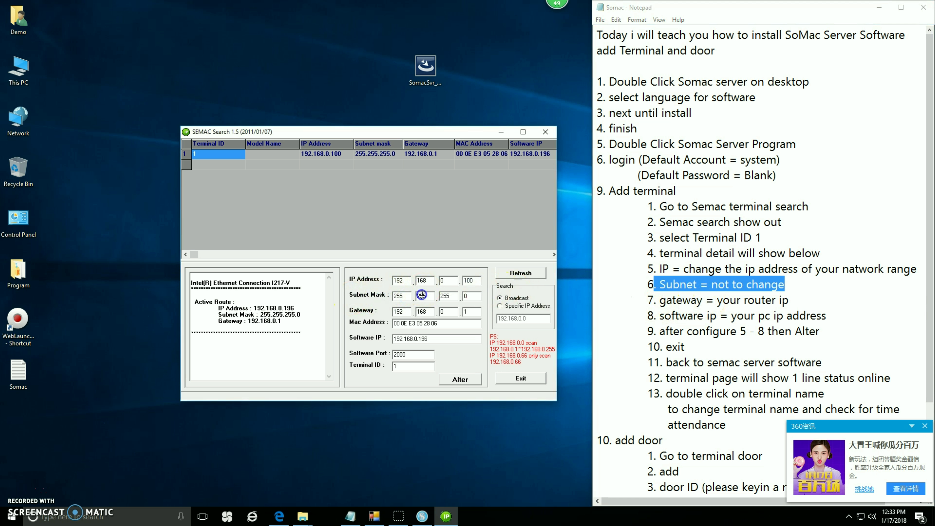
pyautogui.moveTo(659, 300); pyautogui.dragTo(808, 301)
pyautogui.click(357, 312)
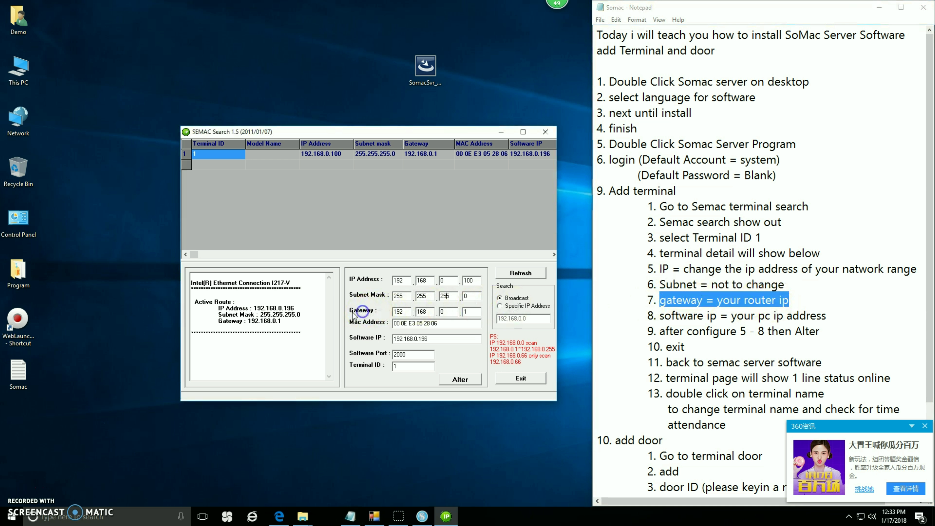
pyautogui.moveTo(396, 314); pyautogui.dragTo(418, 315)
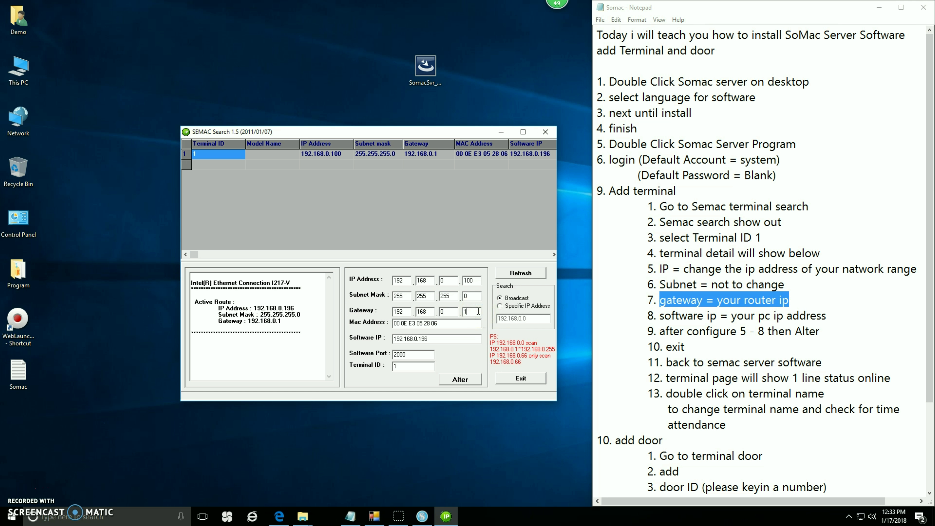
# Look up the PC's IPv4 address and default gateway in the Ethernet connection details.
pyautogui.moveTo(660, 316); pyautogui.dragTo(828, 316)
pyautogui.click(773, 317)
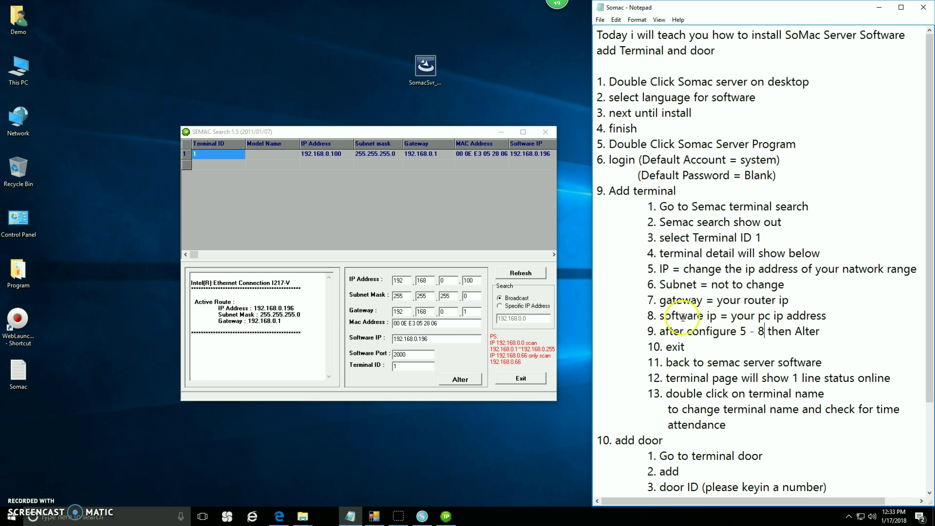
pyautogui.moveTo(738, 315); pyautogui.dragTo(797, 316)
pyautogui.click(828, 316)
pyautogui.rightClick(862, 517)
pyautogui.click(862, 509)
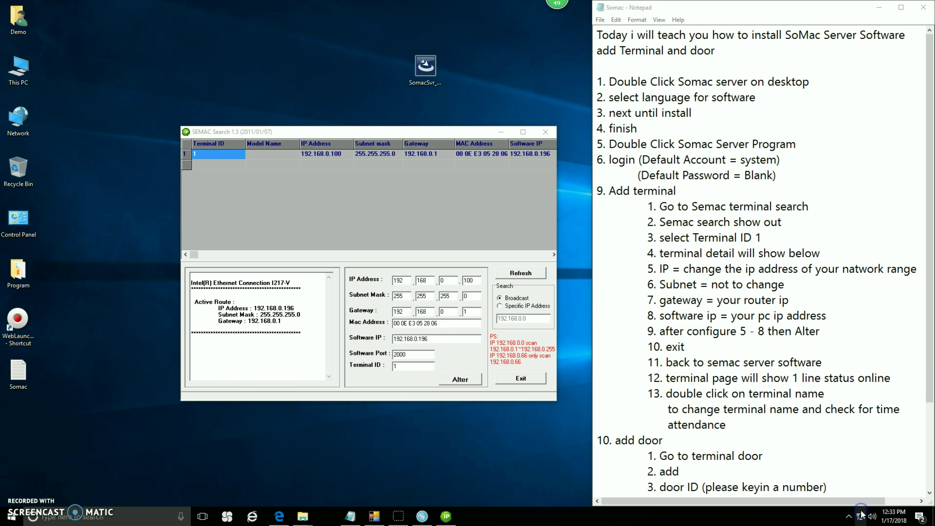
pyautogui.click(515, 182)
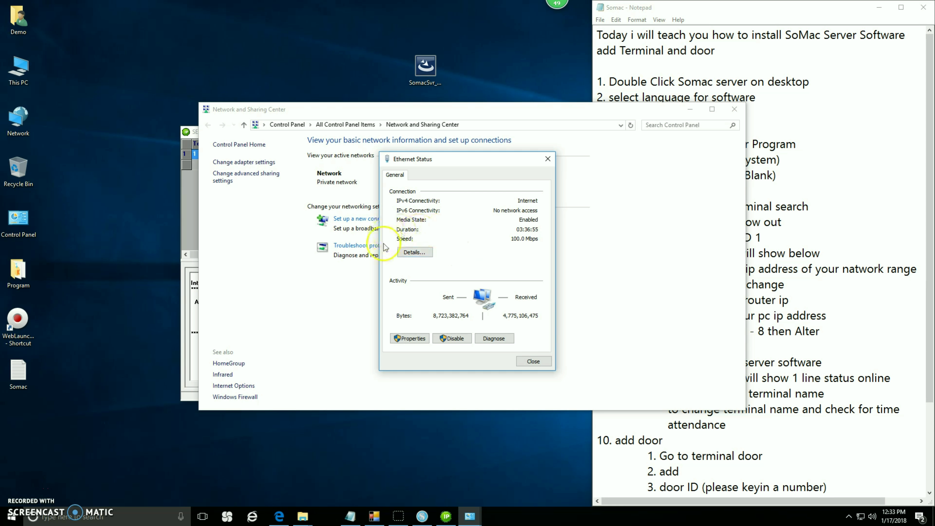
pyautogui.click(415, 252)
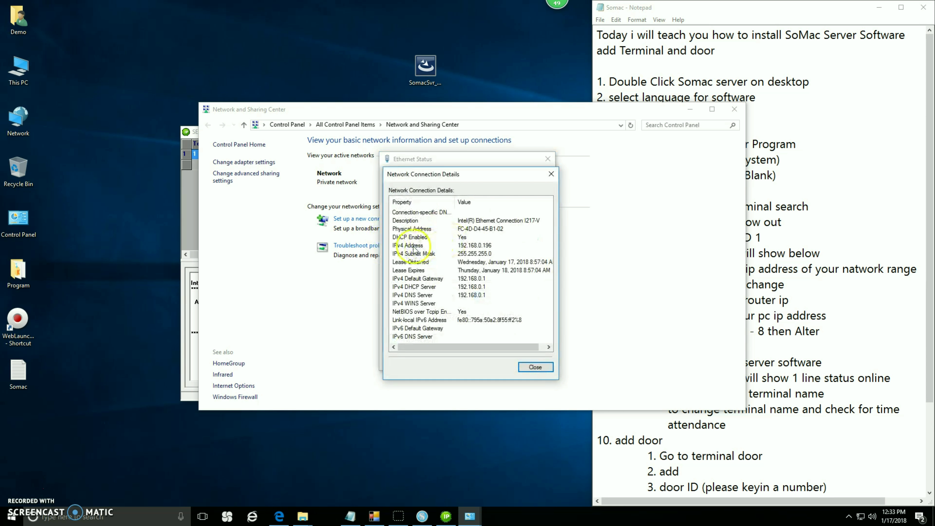
pyautogui.click(411, 245)
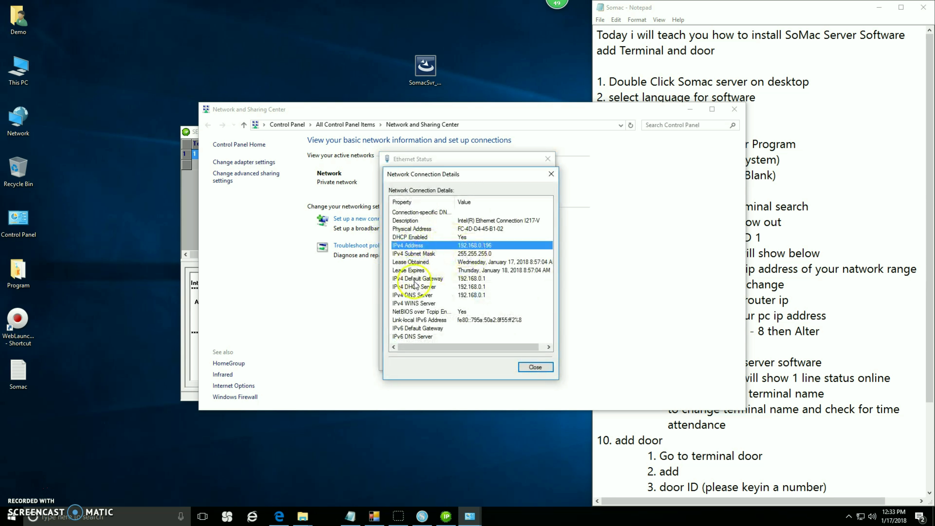
pyautogui.click(444, 279)
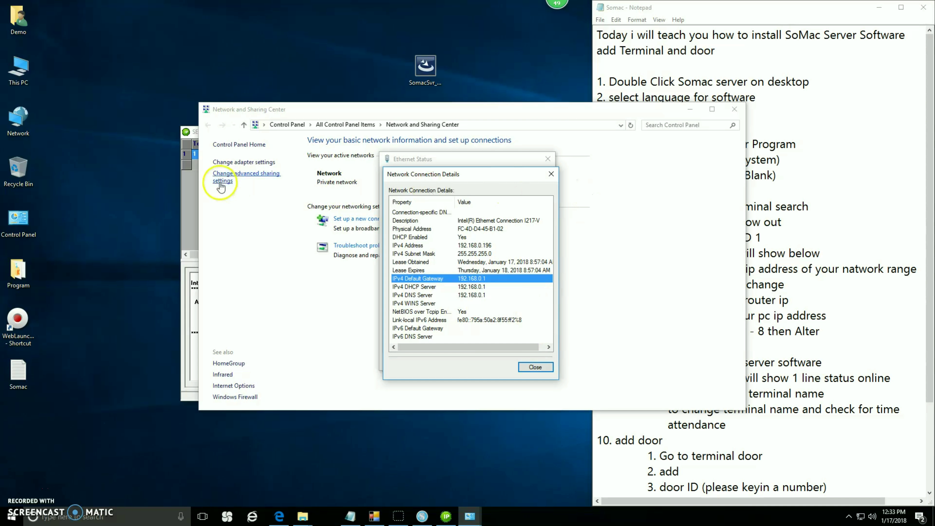
# Place SEMAC Search beside the network connection details and compare the terminal's Software IP with the PC's IPv4 address.
pyautogui.click(192, 133)
pyautogui.moveTo(294, 132); pyautogui.dragTo(190, 100)
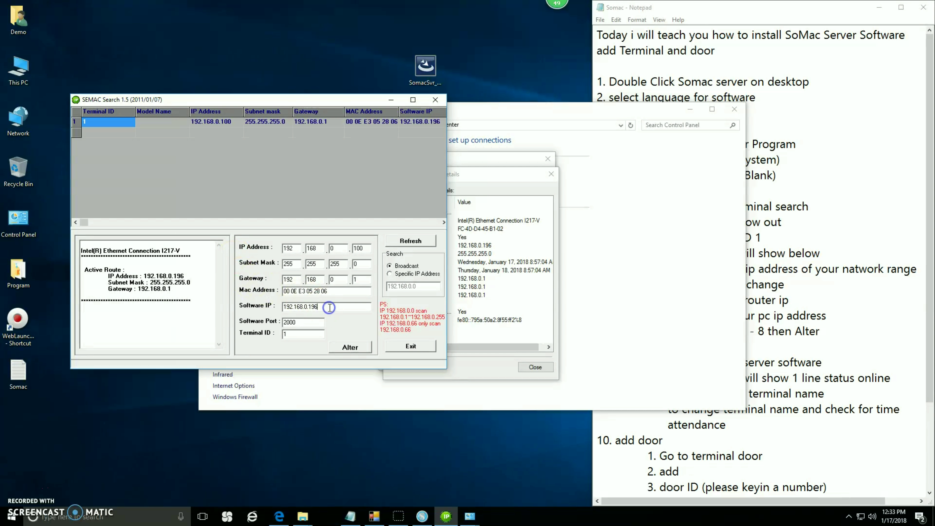
pyautogui.click(488, 246)
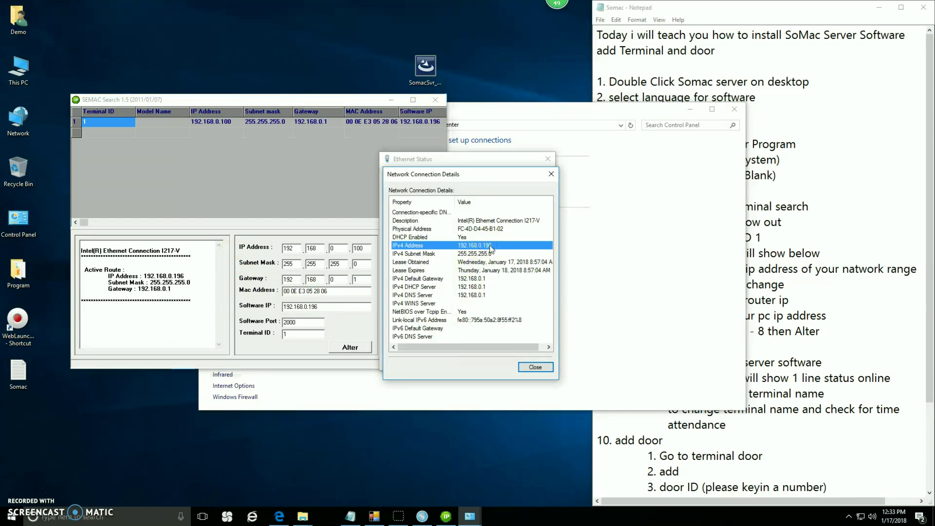
# Compare the terminal's gateway with the PC's IPv4 default gateway, then close the Ethernet connection details and status windows.
pyautogui.click(361, 280)
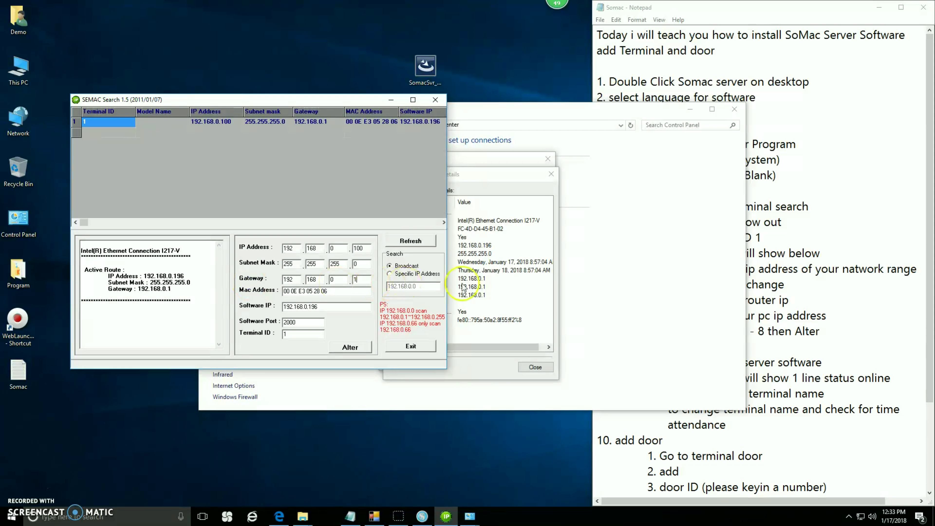
pyautogui.click(503, 279)
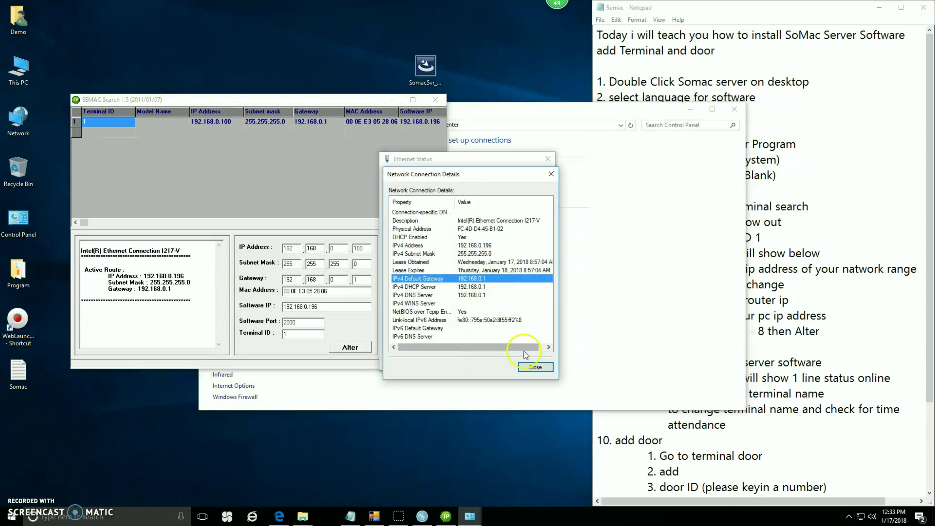
pyautogui.click(530, 365)
pyautogui.click(531, 360)
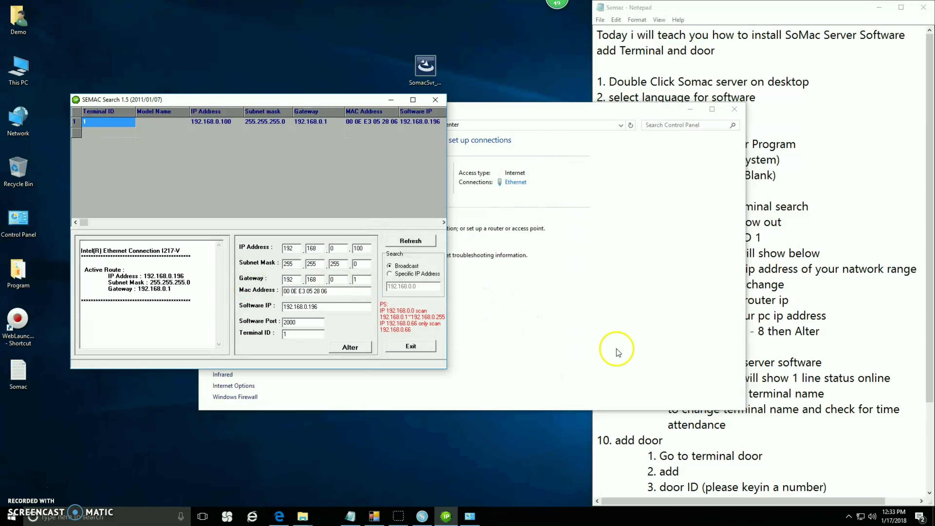
# Apply the network settings to Terminal ID 1 with Alter and acknowledge the result, following line 9 of the notes.
pyautogui.click(722, 332)
pyautogui.moveTo(660, 332); pyautogui.dragTo(818, 330)
pyautogui.click(789, 331)
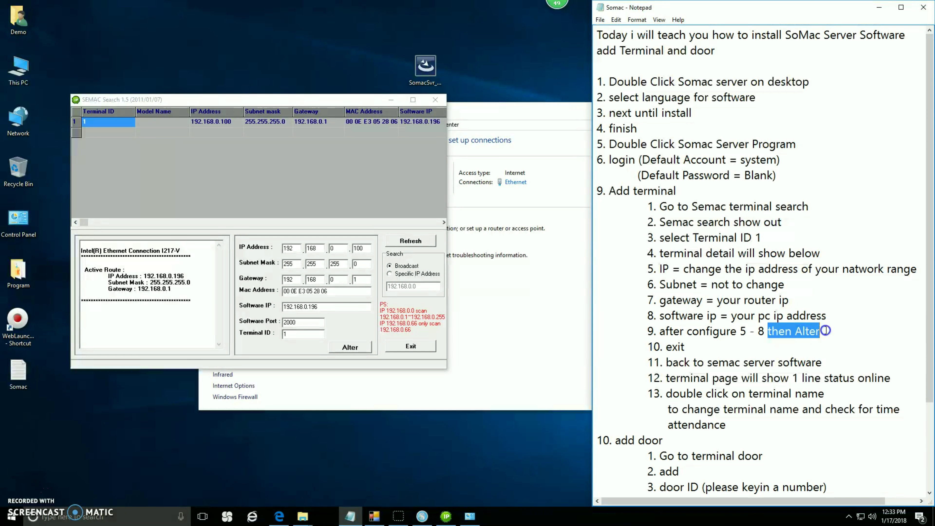
pyautogui.click(359, 350)
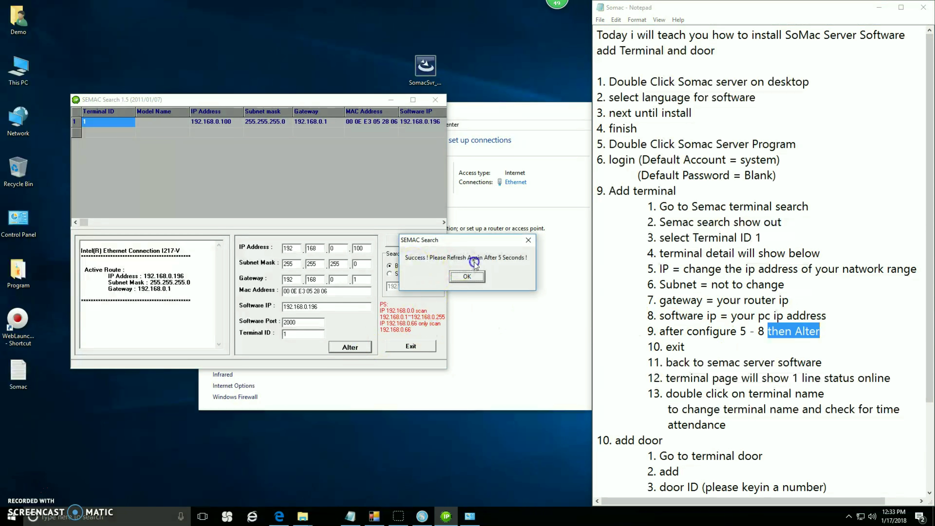
pyautogui.click(467, 276)
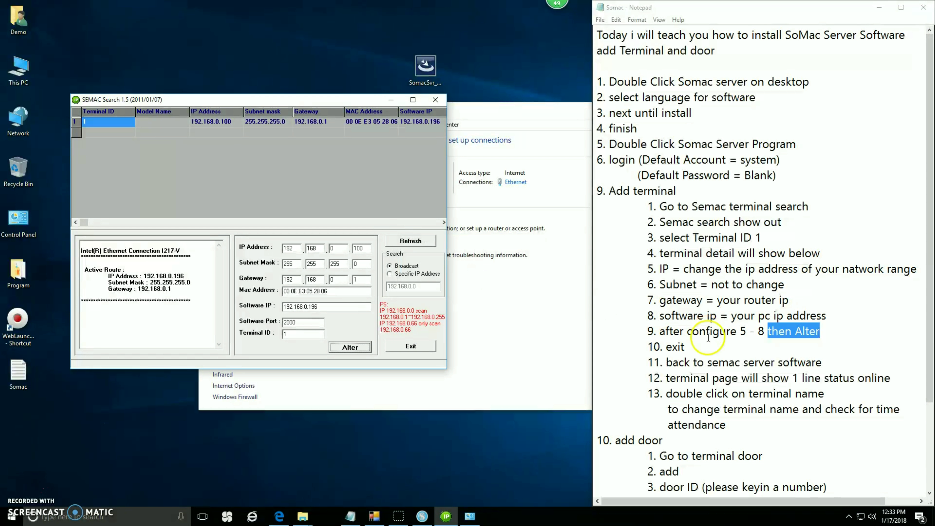
# Exit SEMAC Search and close the Network and Sharing Center window.
pyautogui.moveTo(662, 346); pyautogui.dragTo(699, 347)
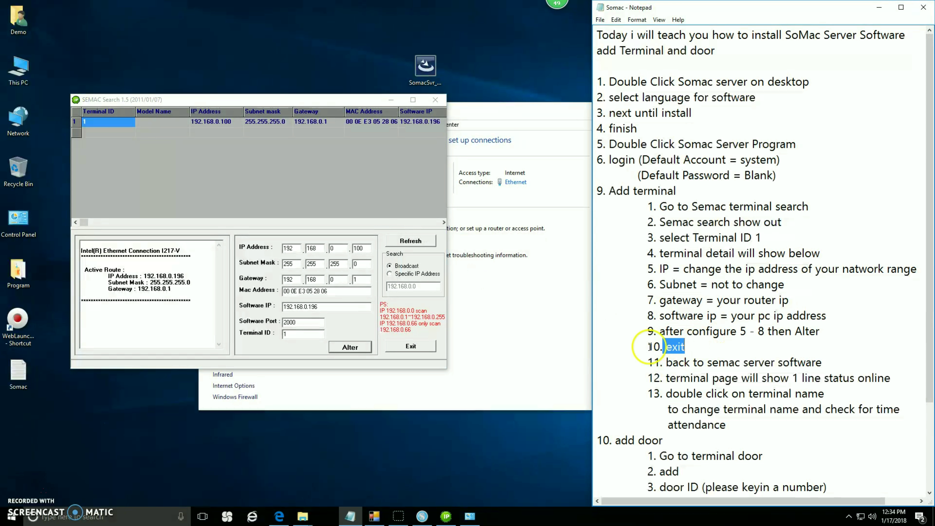
pyautogui.click(411, 346)
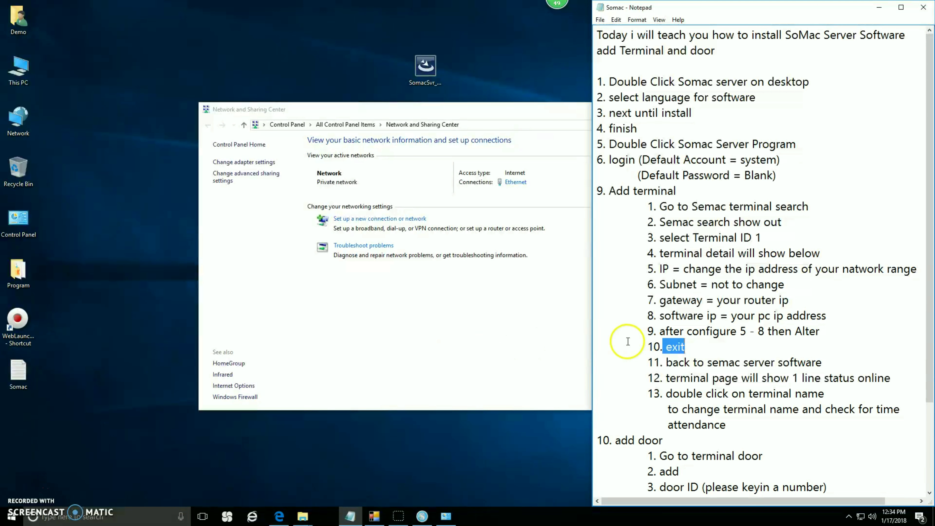
pyautogui.click(586, 309)
pyautogui.click(725, 108)
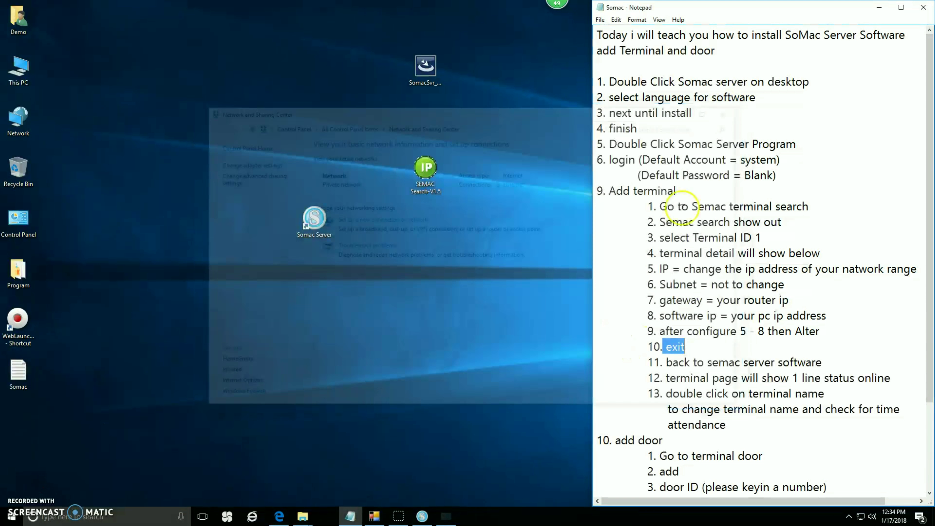
# Switch back to Somac Server and check the terminal's status on the Terminal page against the notes.
pyautogui.moveTo(648, 362); pyautogui.dragTo(858, 363)
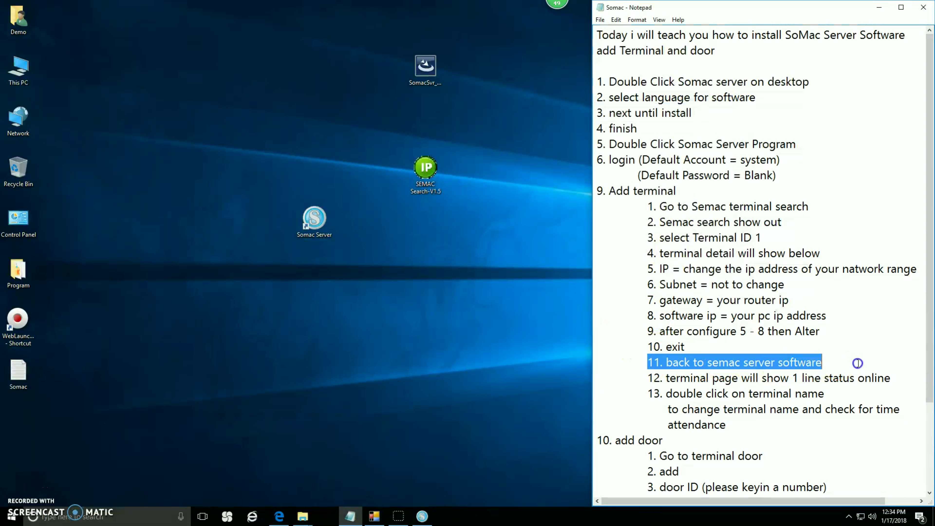
pyautogui.click(426, 519)
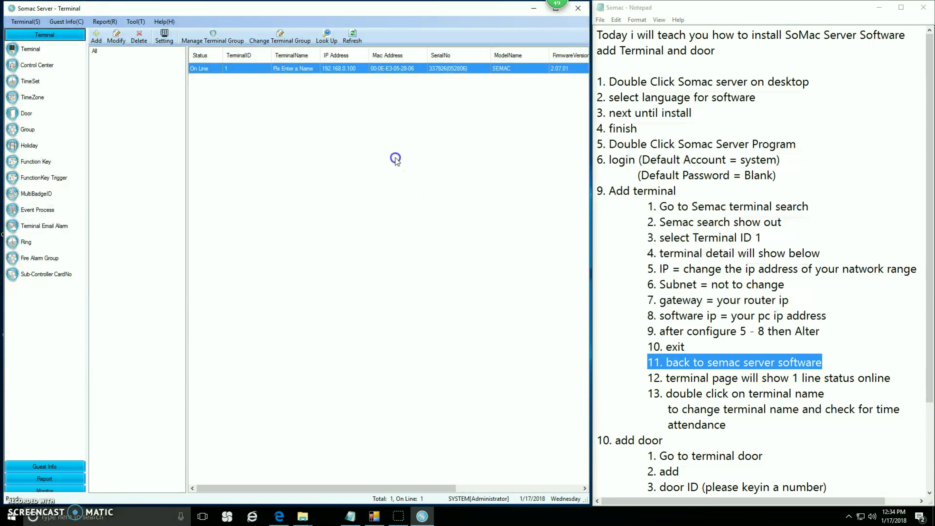
pyautogui.moveTo(663, 378); pyautogui.dragTo(870, 377)
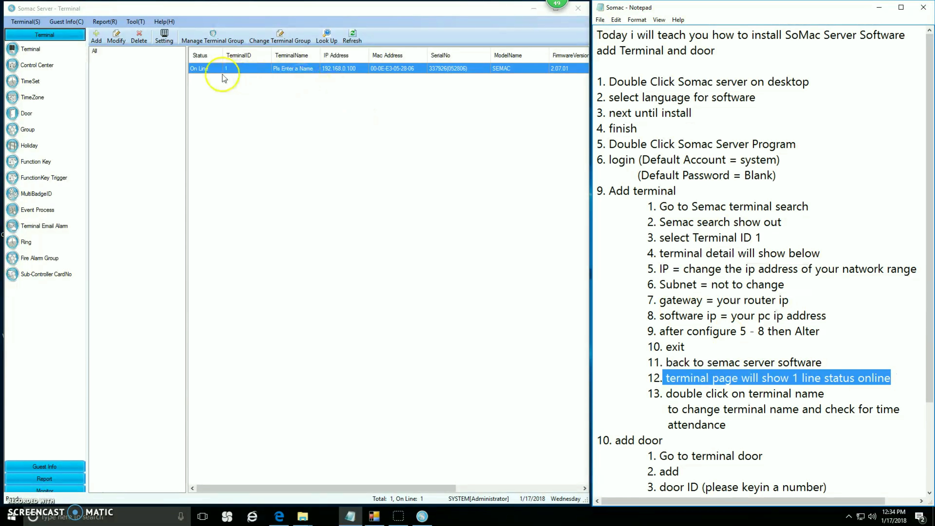
pyautogui.click(199, 55)
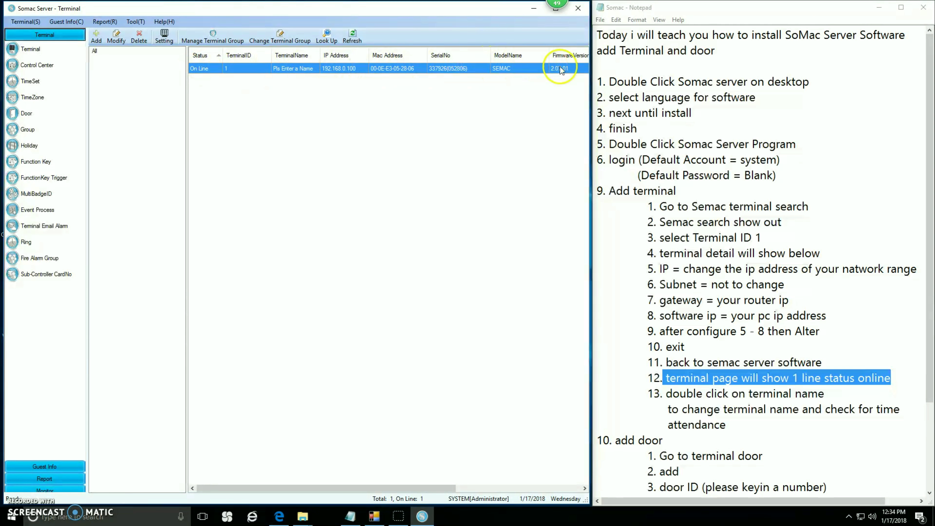
# Rename the terminal as ABC and enable For Time Attendance, following line 13 of the notes.
pyautogui.moveTo(665, 393); pyautogui.dragTo(839, 397)
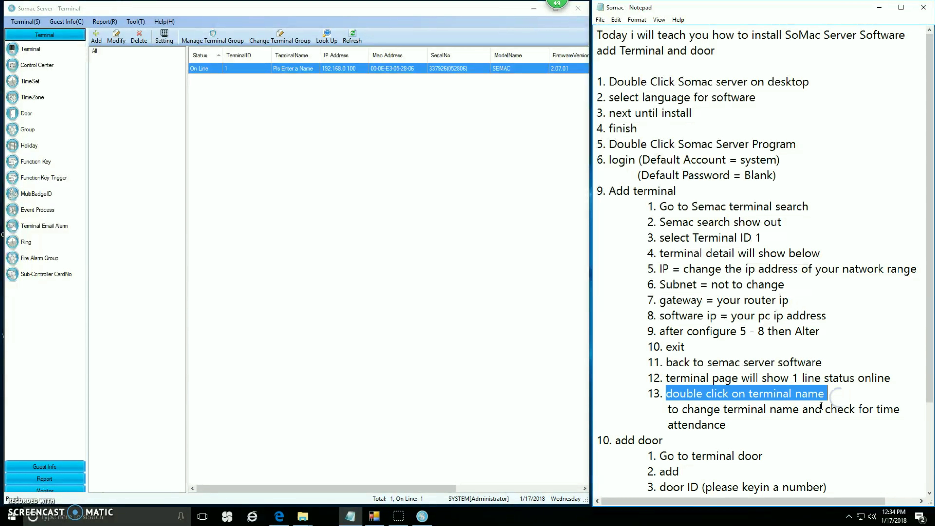
pyautogui.moveTo(658, 410); pyautogui.dragTo(908, 413)
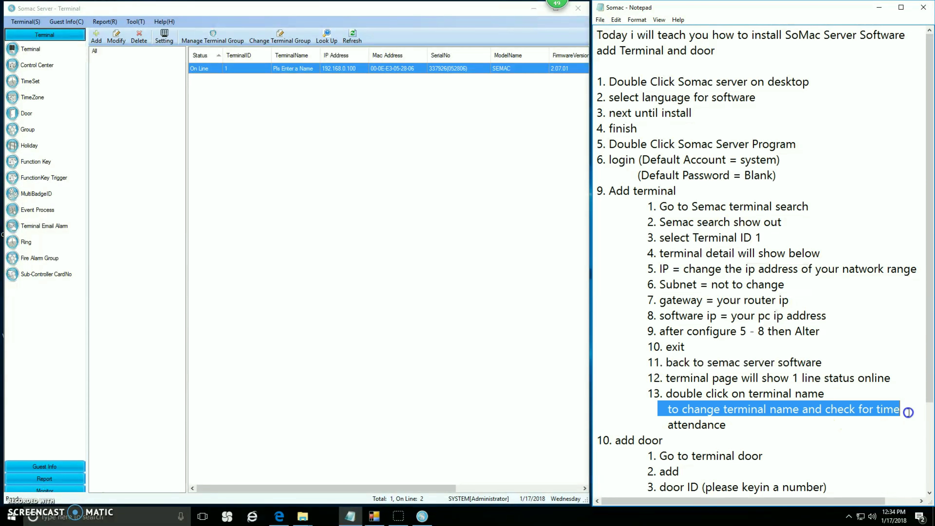
pyautogui.moveTo(648, 425); pyautogui.dragTo(751, 425)
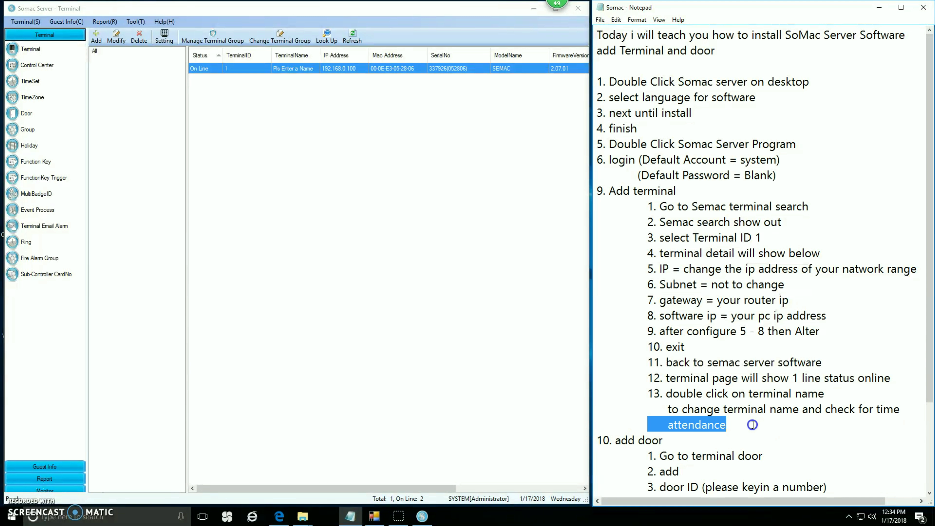
pyautogui.click(753, 425)
pyautogui.moveTo(825, 410); pyautogui.dragTo(596, 398)
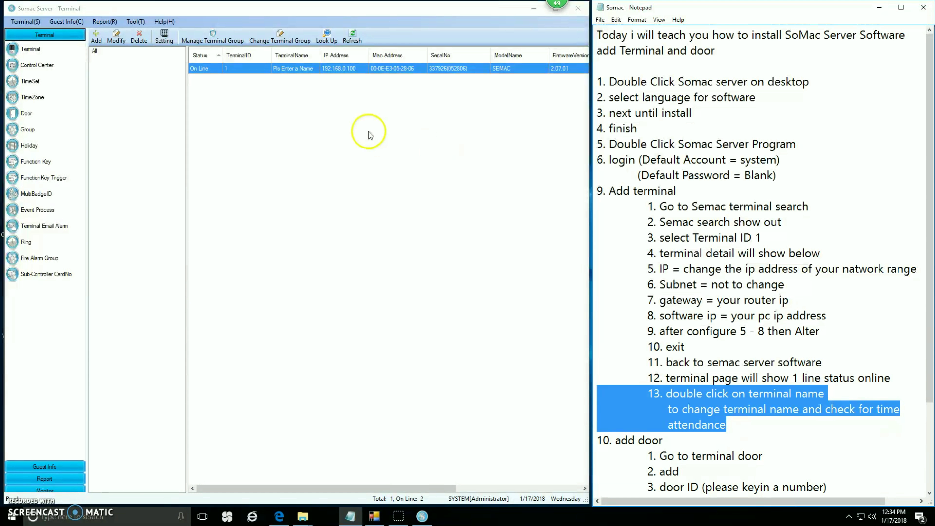
pyautogui.doubleClick(358, 69)
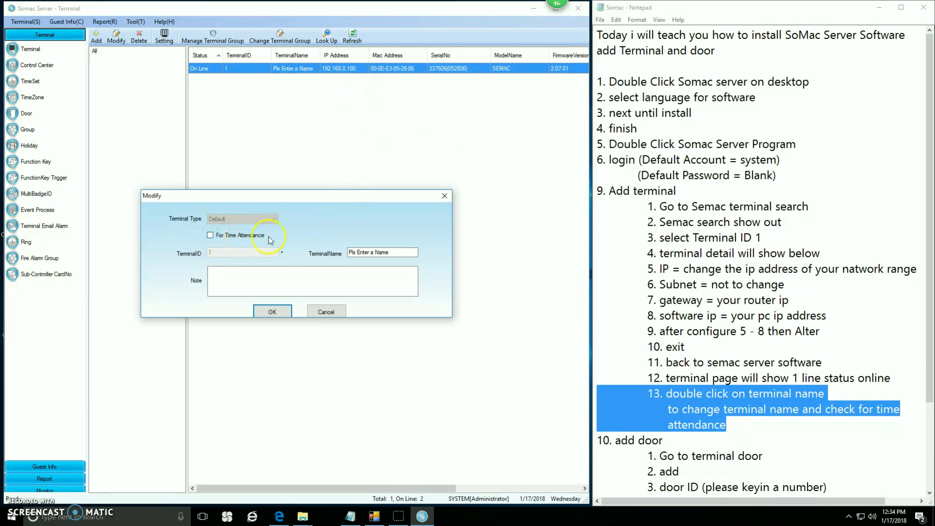
pyautogui.moveTo(408, 253); pyautogui.dragTo(324, 247)
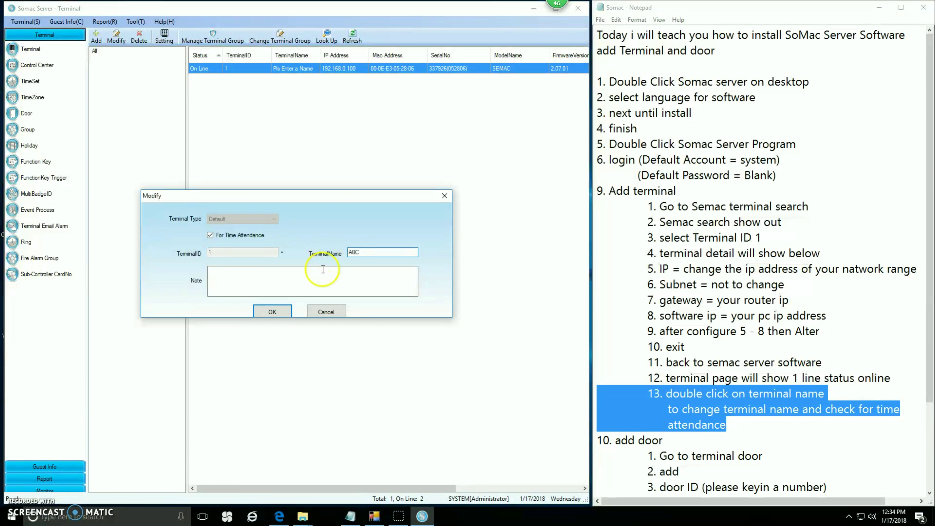
pyautogui.click(272, 311)
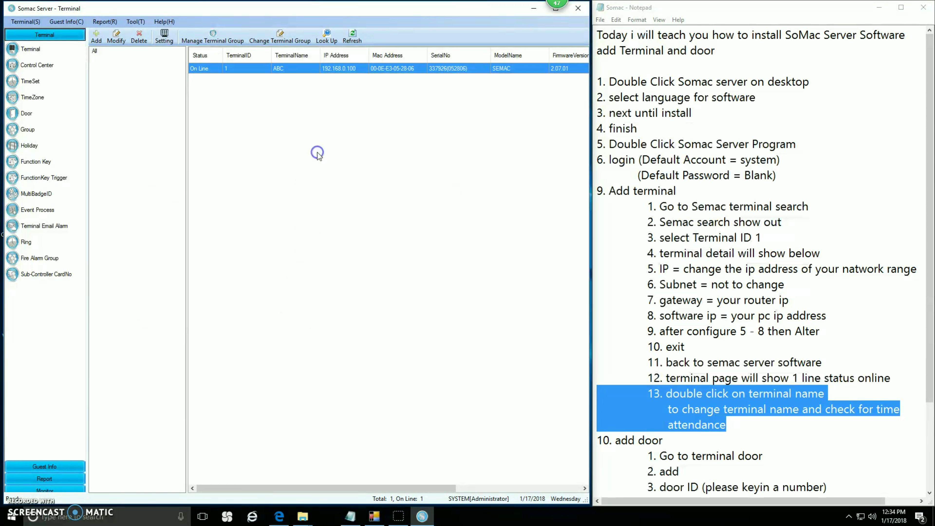
# Bring up the add door instructions in the notes and open the Door page in Somac Server.
pyautogui.click(708, 422)
pyautogui.scroll(-3, 708, 422)
pyautogui.moveTo(661, 346); pyautogui.dragTo(762, 346)
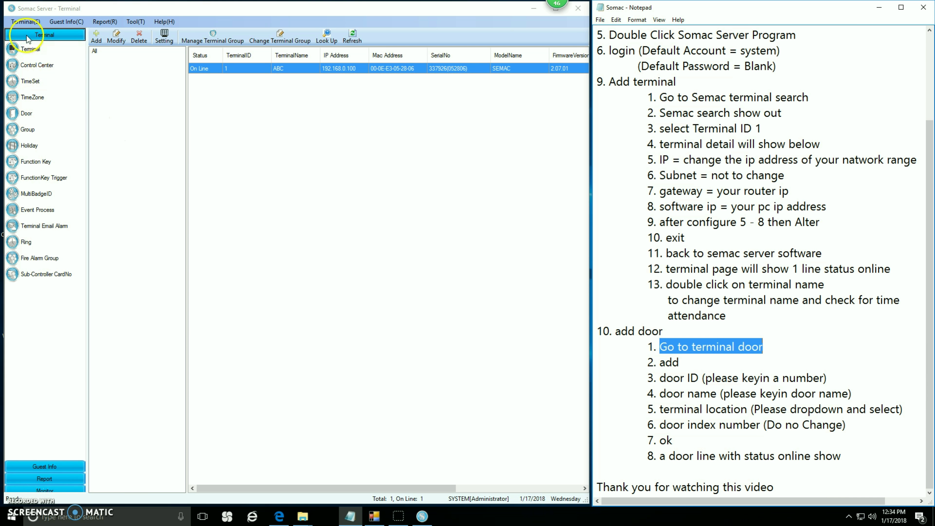
pyautogui.click(29, 22)
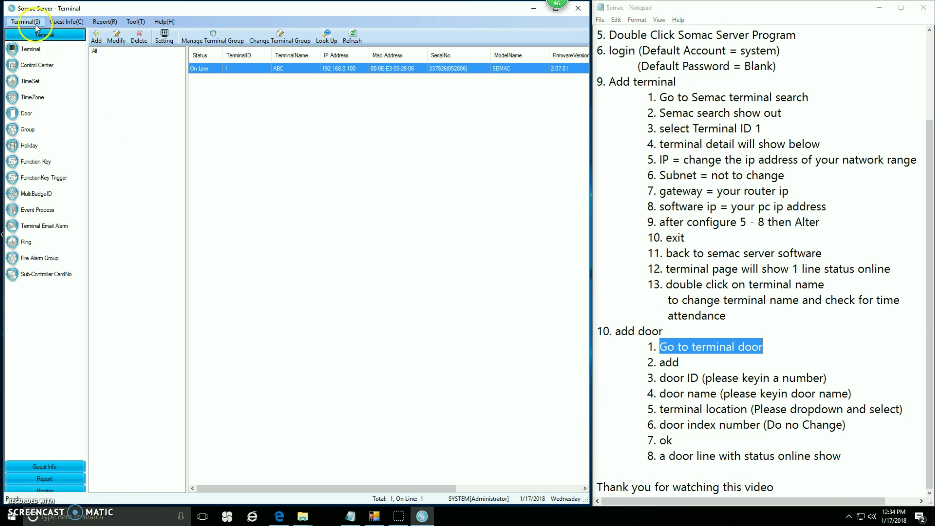
pyautogui.click(35, 23)
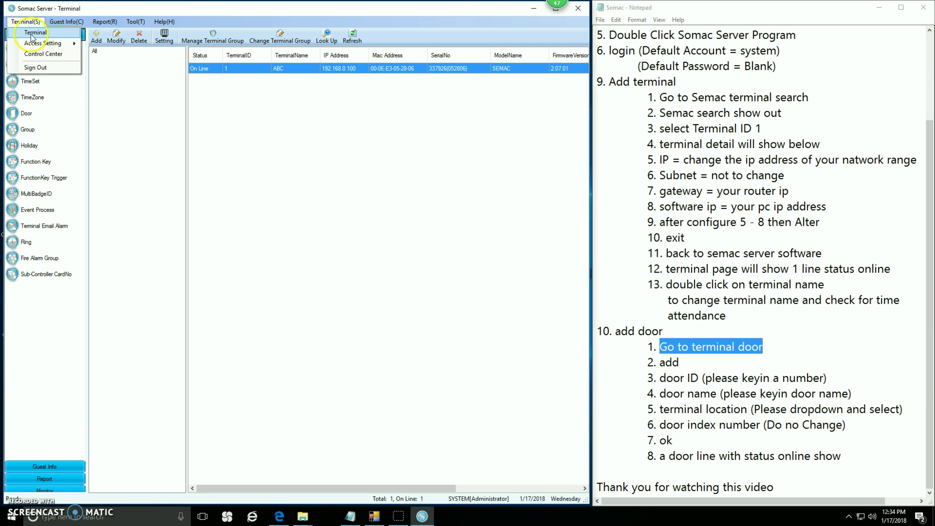
pyautogui.click(36, 33)
pyautogui.click(30, 114)
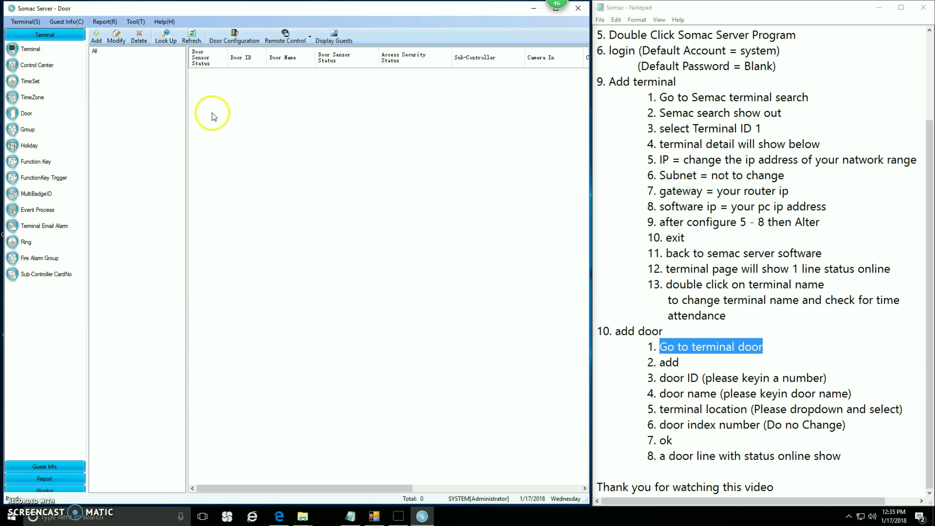
pyautogui.click(26, 114)
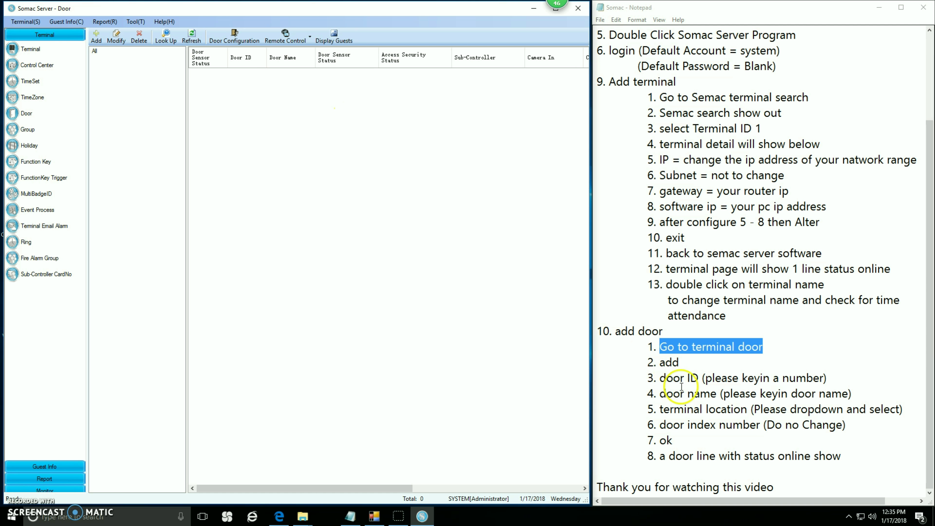
# Start adding a new door, following line 2 of the add door instructions.
pyautogui.moveTo(681, 363); pyautogui.dragTo(656, 363)
pyautogui.moveTo(659, 382); pyautogui.dragTo(692, 360)
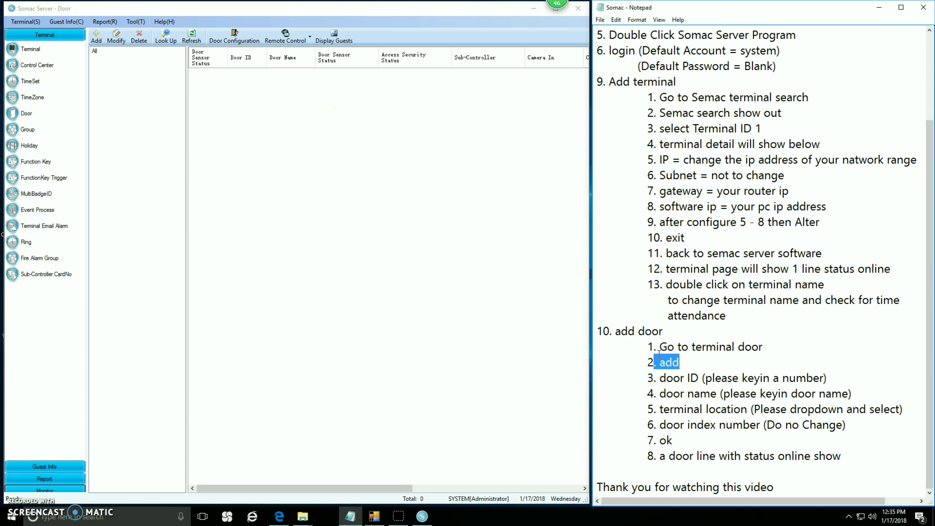
pyautogui.click(100, 36)
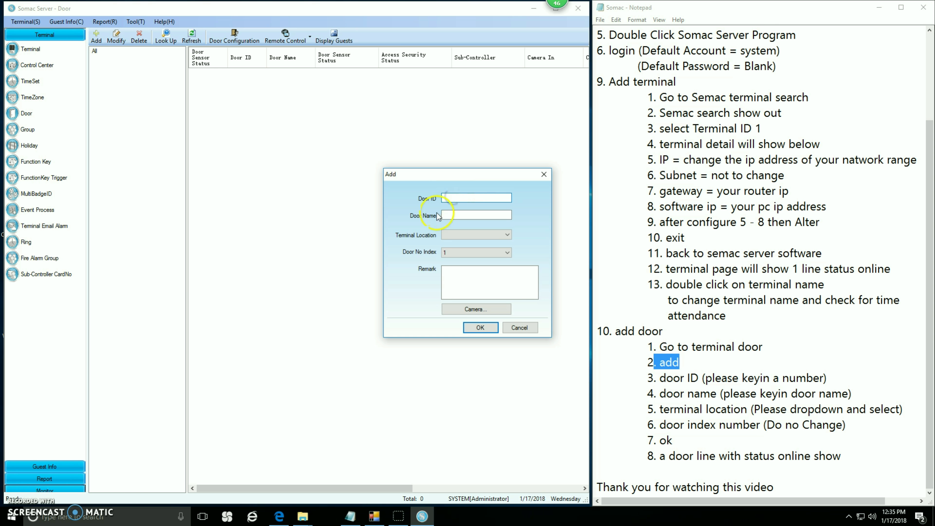
# Append "= 1" to the door ID line in the notes and set the new door's ID to 1.
pyautogui.moveTo(657, 378); pyautogui.dragTo(864, 383)
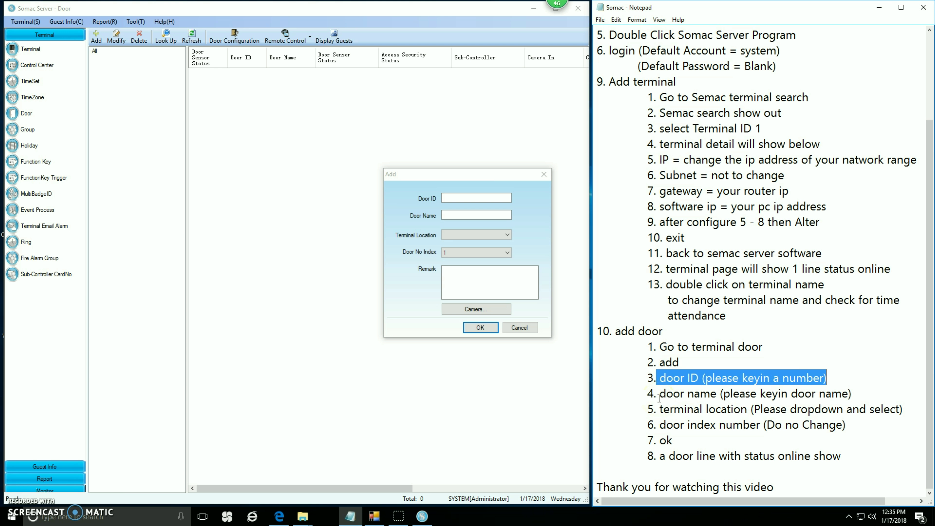
pyautogui.click(848, 382)
pyautogui.write('= 1')
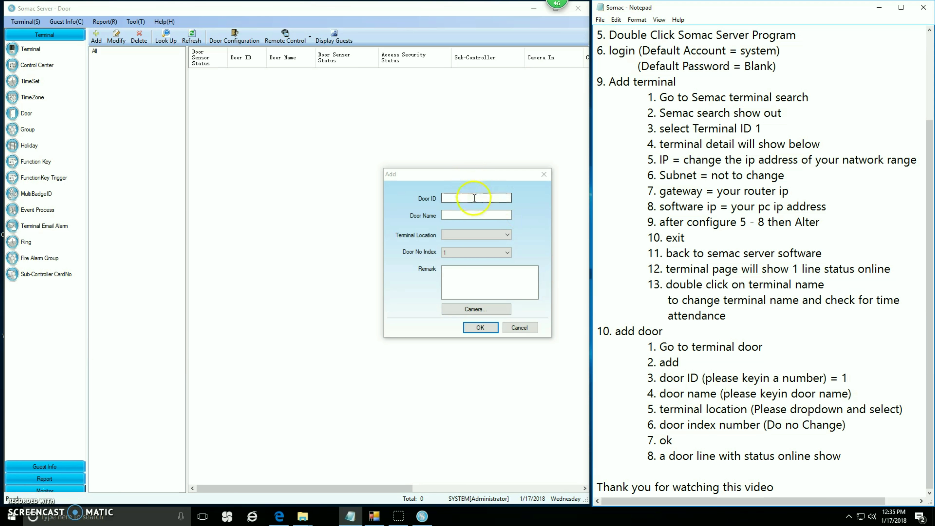
pyautogui.click(473, 199)
pyautogui.write('1')
# Name the new door Entrance, following the door name line in the notes.
pyautogui.click(473, 216)
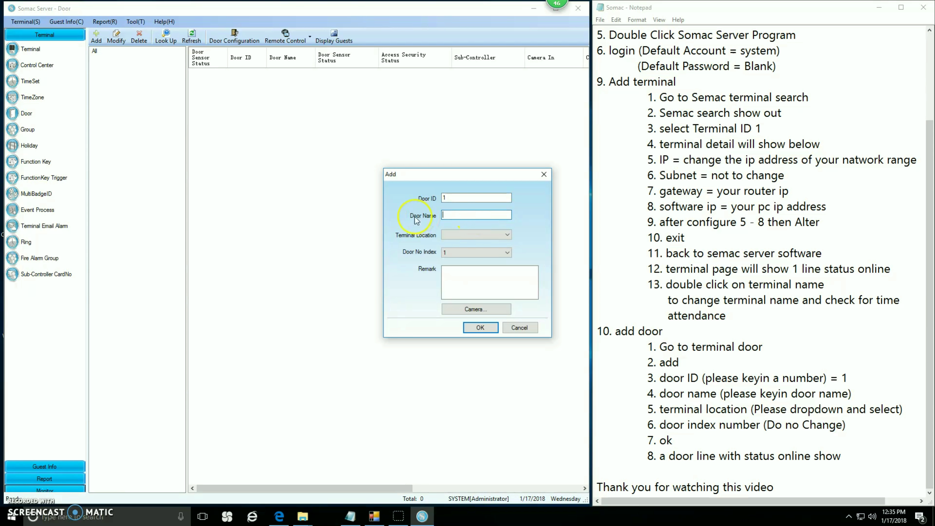
pyautogui.moveTo(721, 393); pyautogui.dragTo(853, 393)
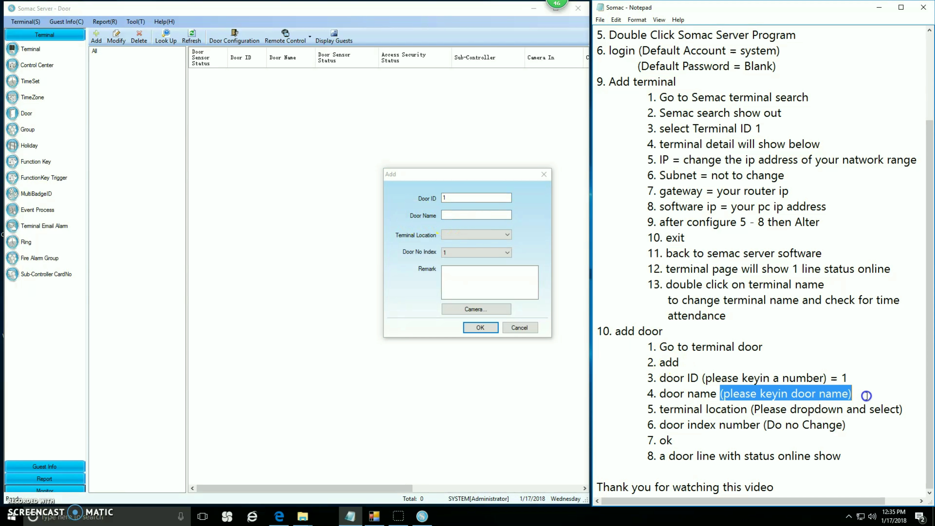
pyautogui.click(463, 216)
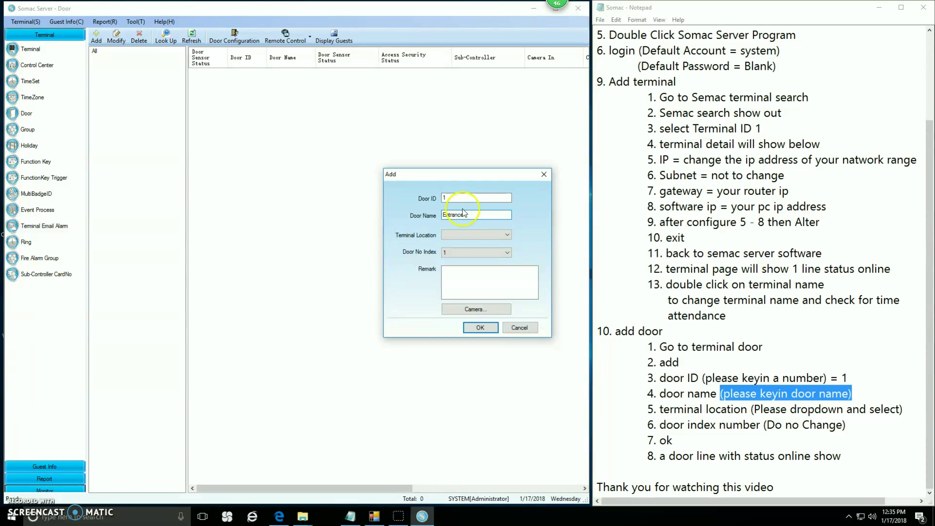
# Assign terminal ABC as the new door's Terminal Location, as the notes instruct.
pyautogui.moveTo(657, 409); pyautogui.dragTo(906, 410)
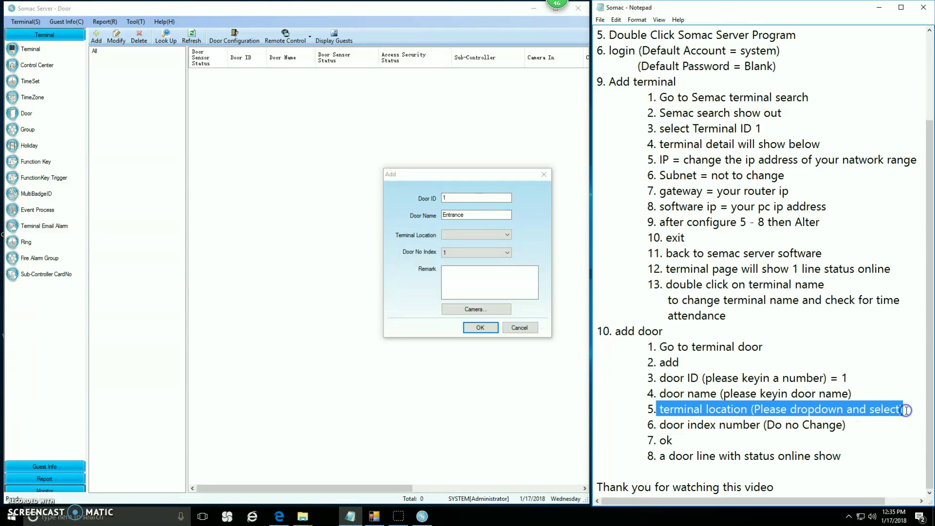
pyautogui.click(508, 235)
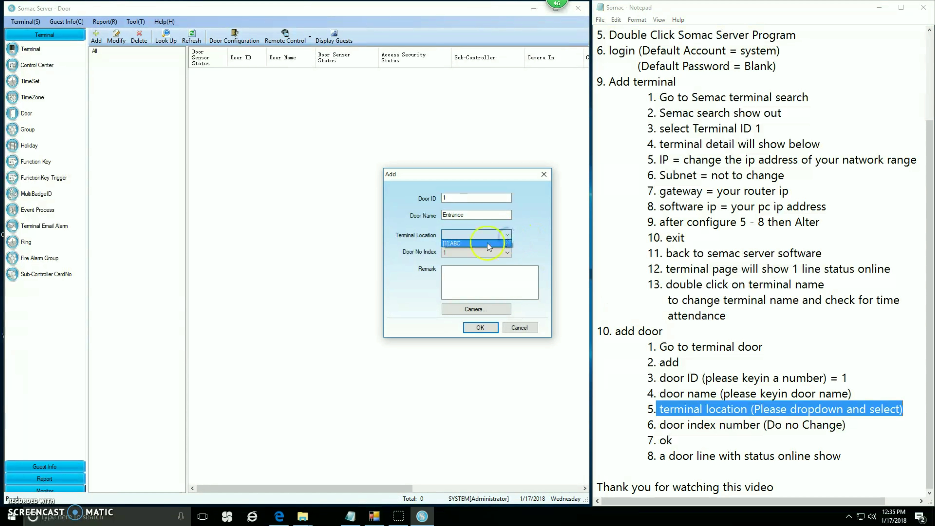
pyautogui.click(470, 244)
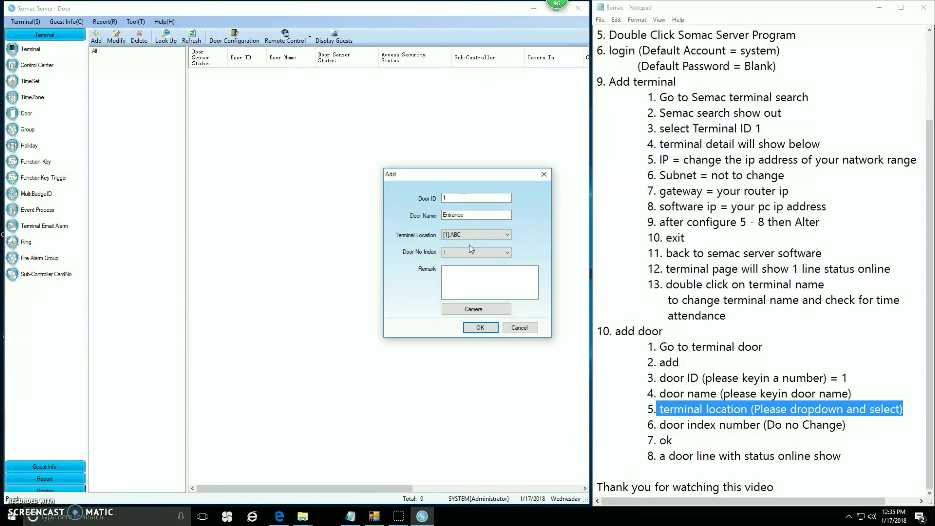
# Save the new Entrance door with its Door No Index left as is, following lines 6 and 7 of the notes, and close the add form.
pyautogui.moveTo(648, 425); pyautogui.dragTo(844, 427)
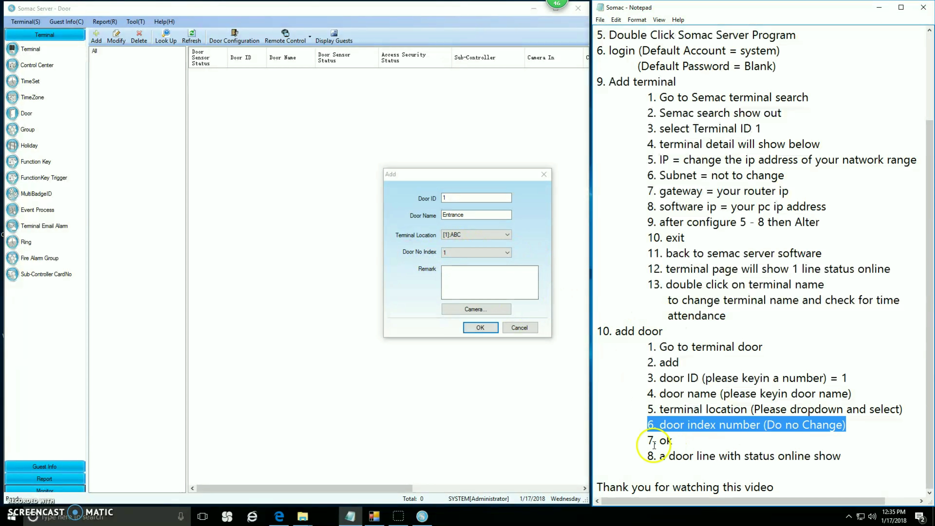
pyautogui.moveTo(655, 440); pyautogui.dragTo(722, 440)
pyautogui.click(481, 328)
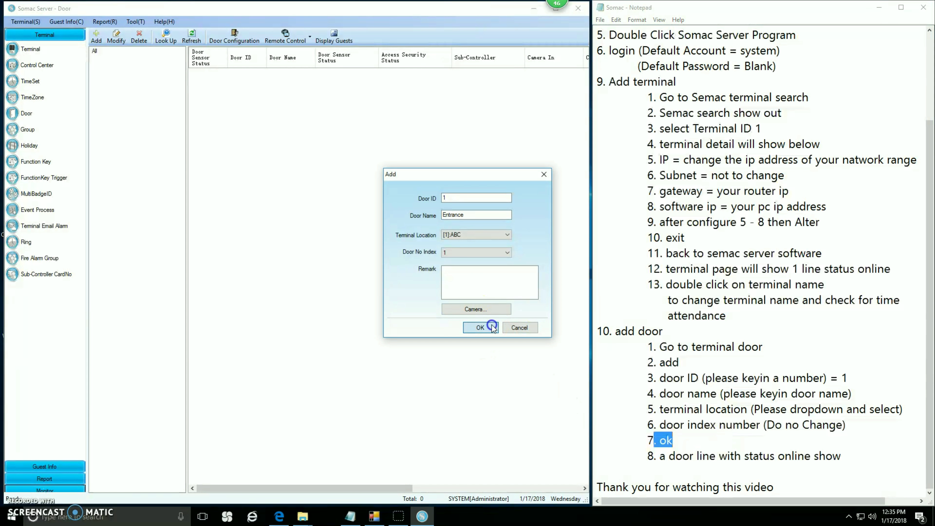
pyautogui.click(520, 328)
# Check the Entrance door's status in the door list against line 8 of the notes, and review its settings without changing them.
pyautogui.moveTo(654, 456); pyautogui.dragTo(858, 454)
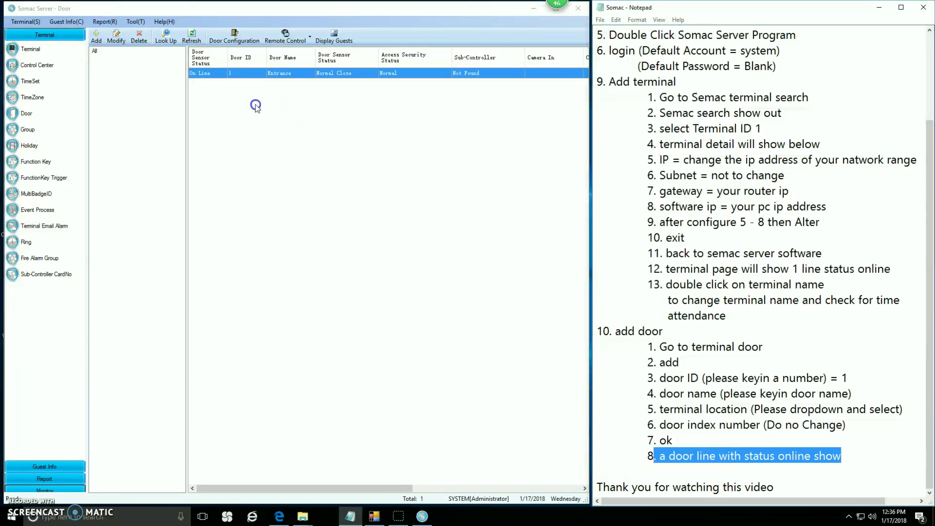
pyautogui.click(202, 79)
pyautogui.click(207, 58)
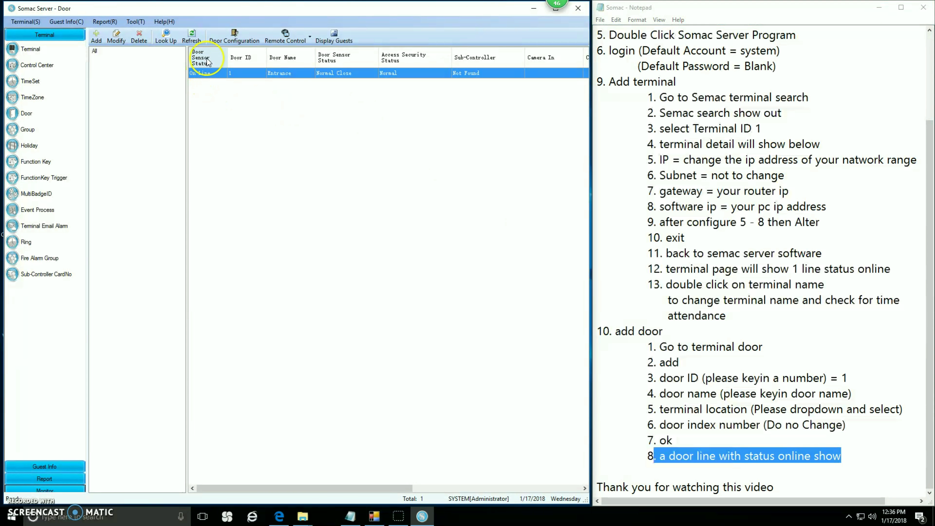
pyautogui.click(310, 75)
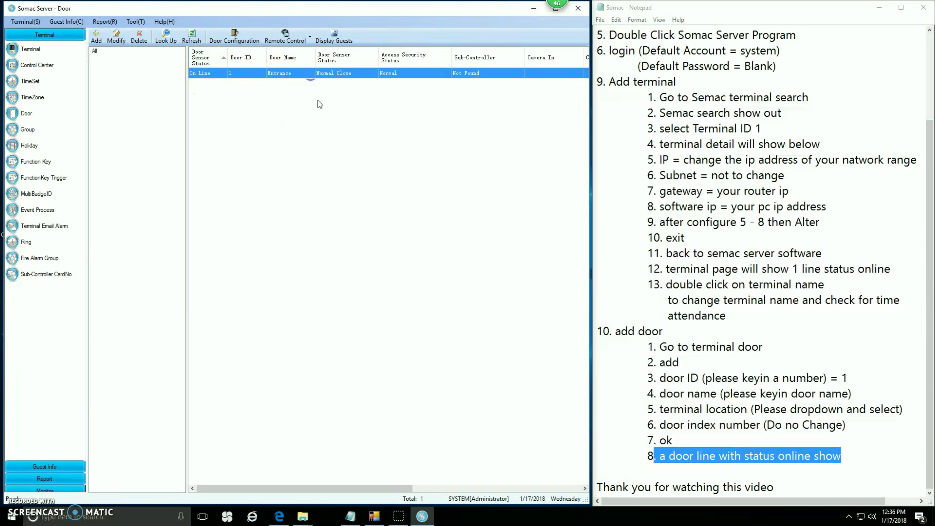
pyautogui.doubleClick(345, 79)
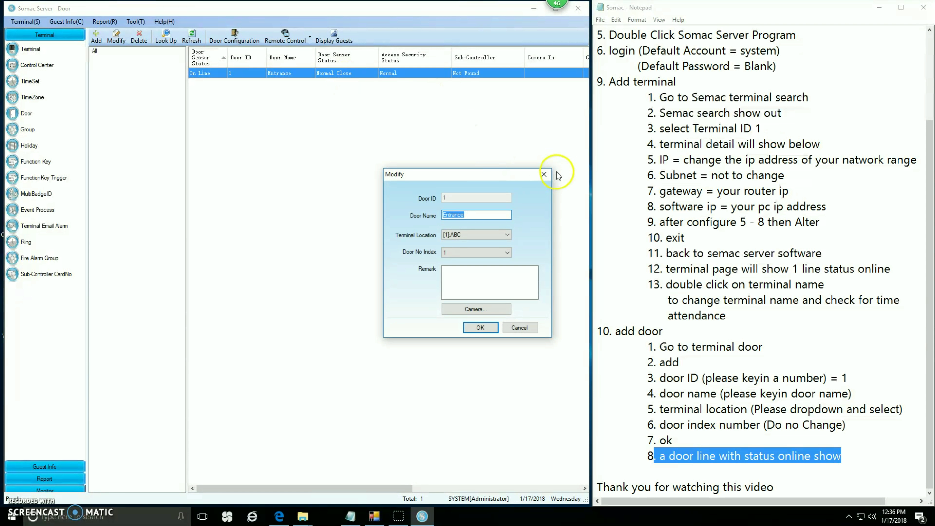
pyautogui.click(545, 173)
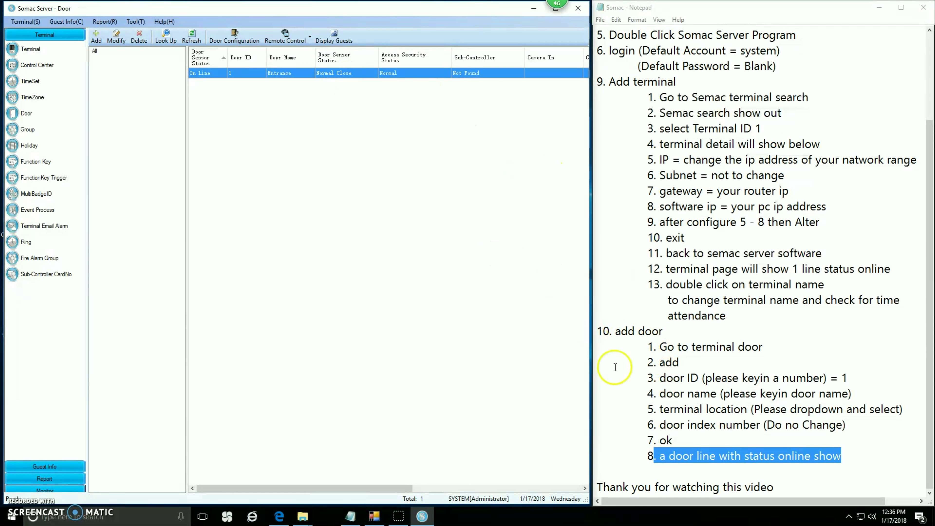
pyautogui.moveTo(775, 487); pyautogui.dragTo(585, 492)
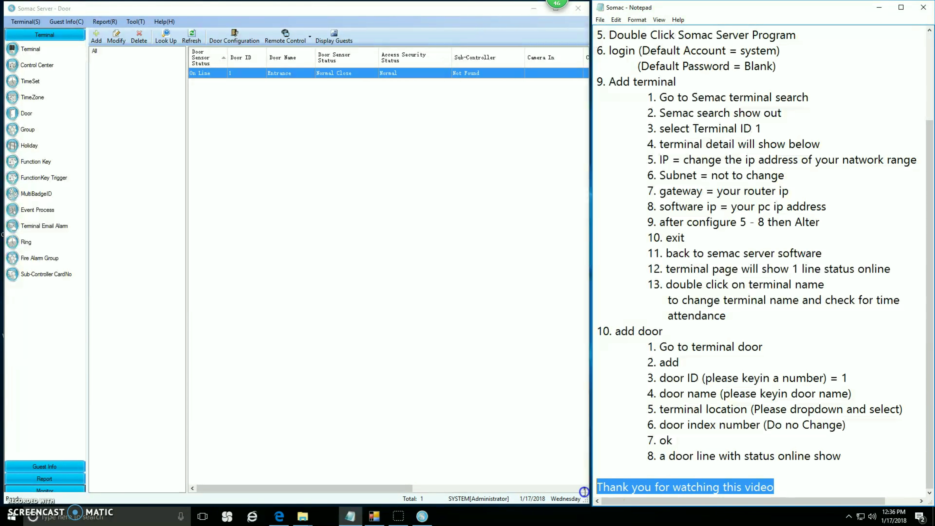